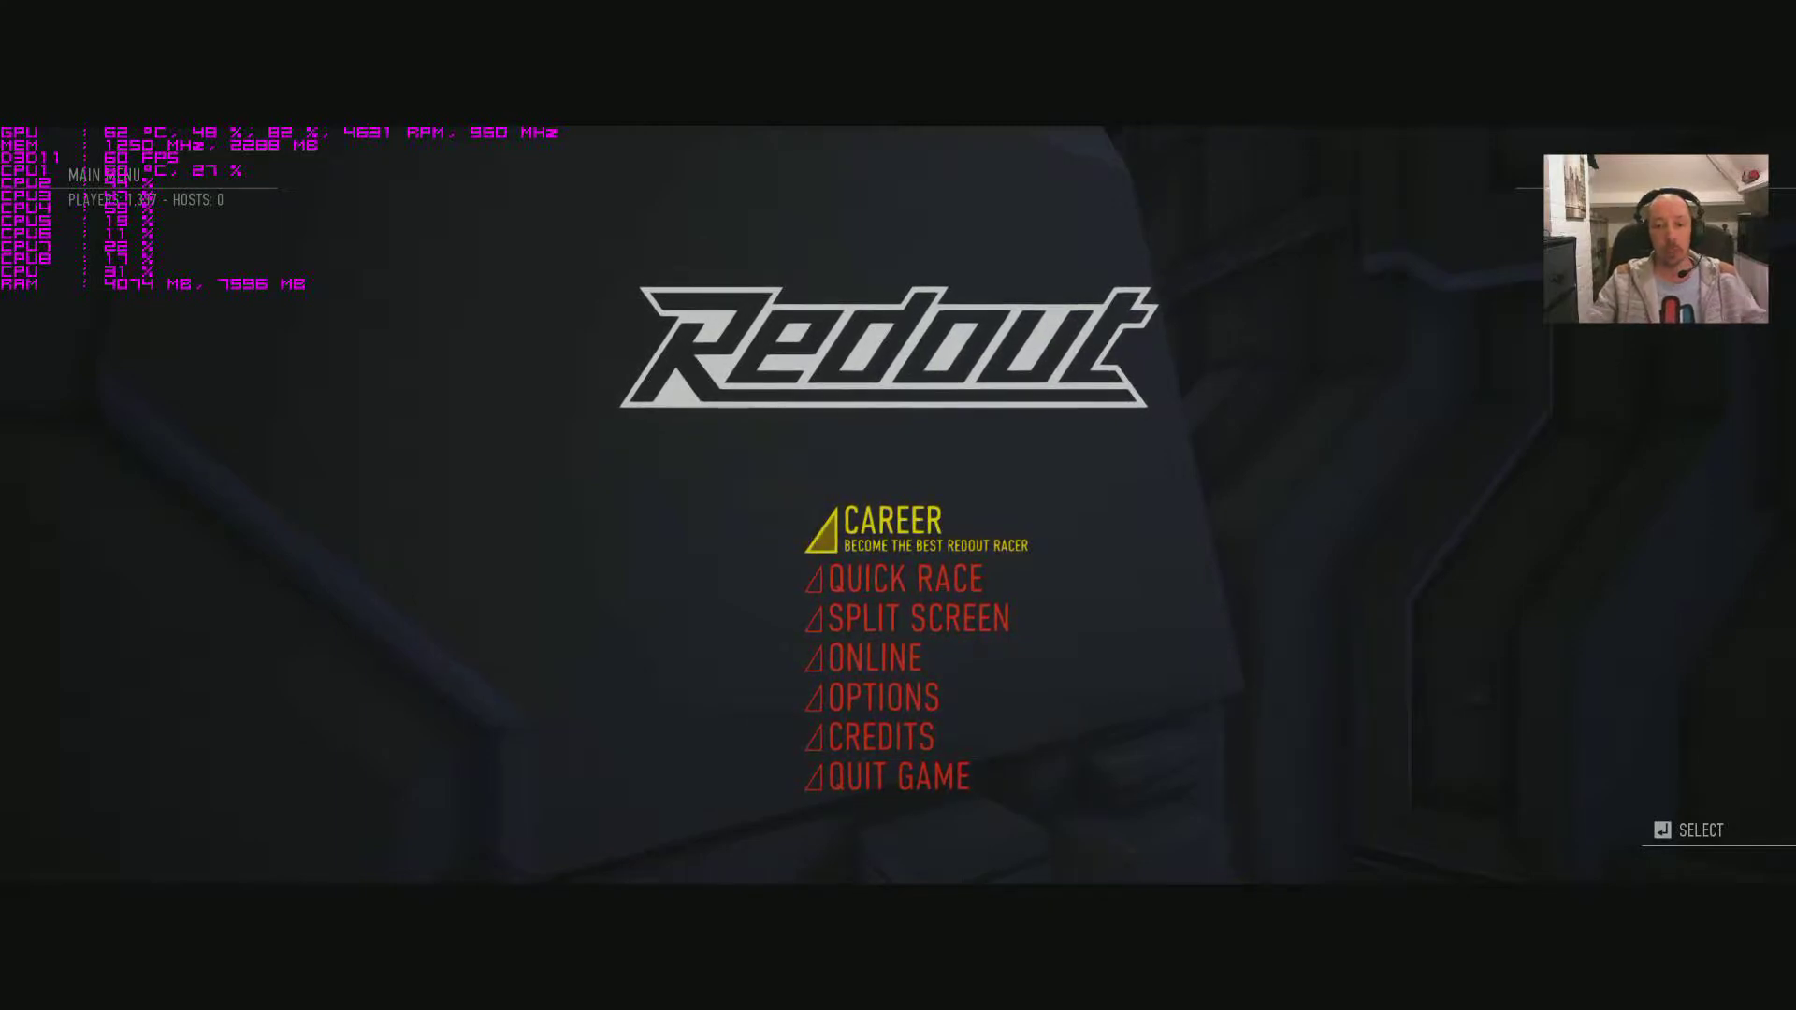
# - Go down the main menu to OPTIONS and open it
pyautogui.press('Down')
pyautogui.press('Down')
pyautogui.press('Down')
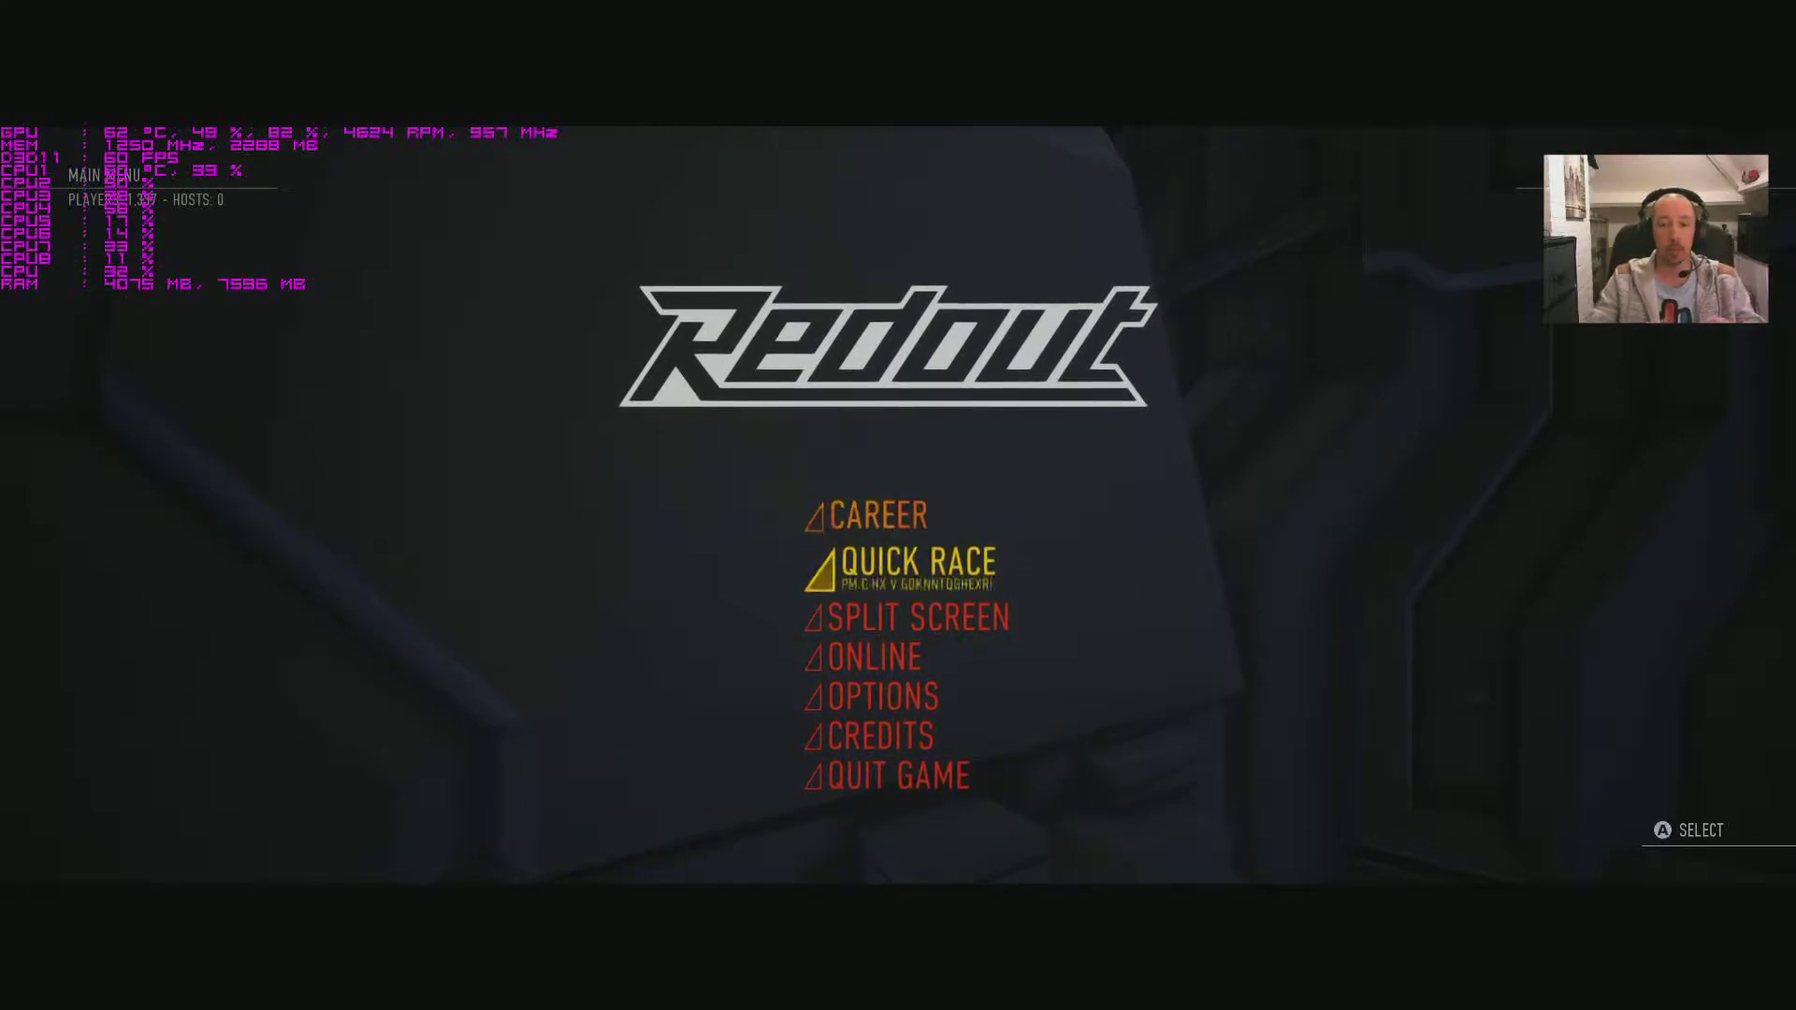
pyautogui.press('Down')
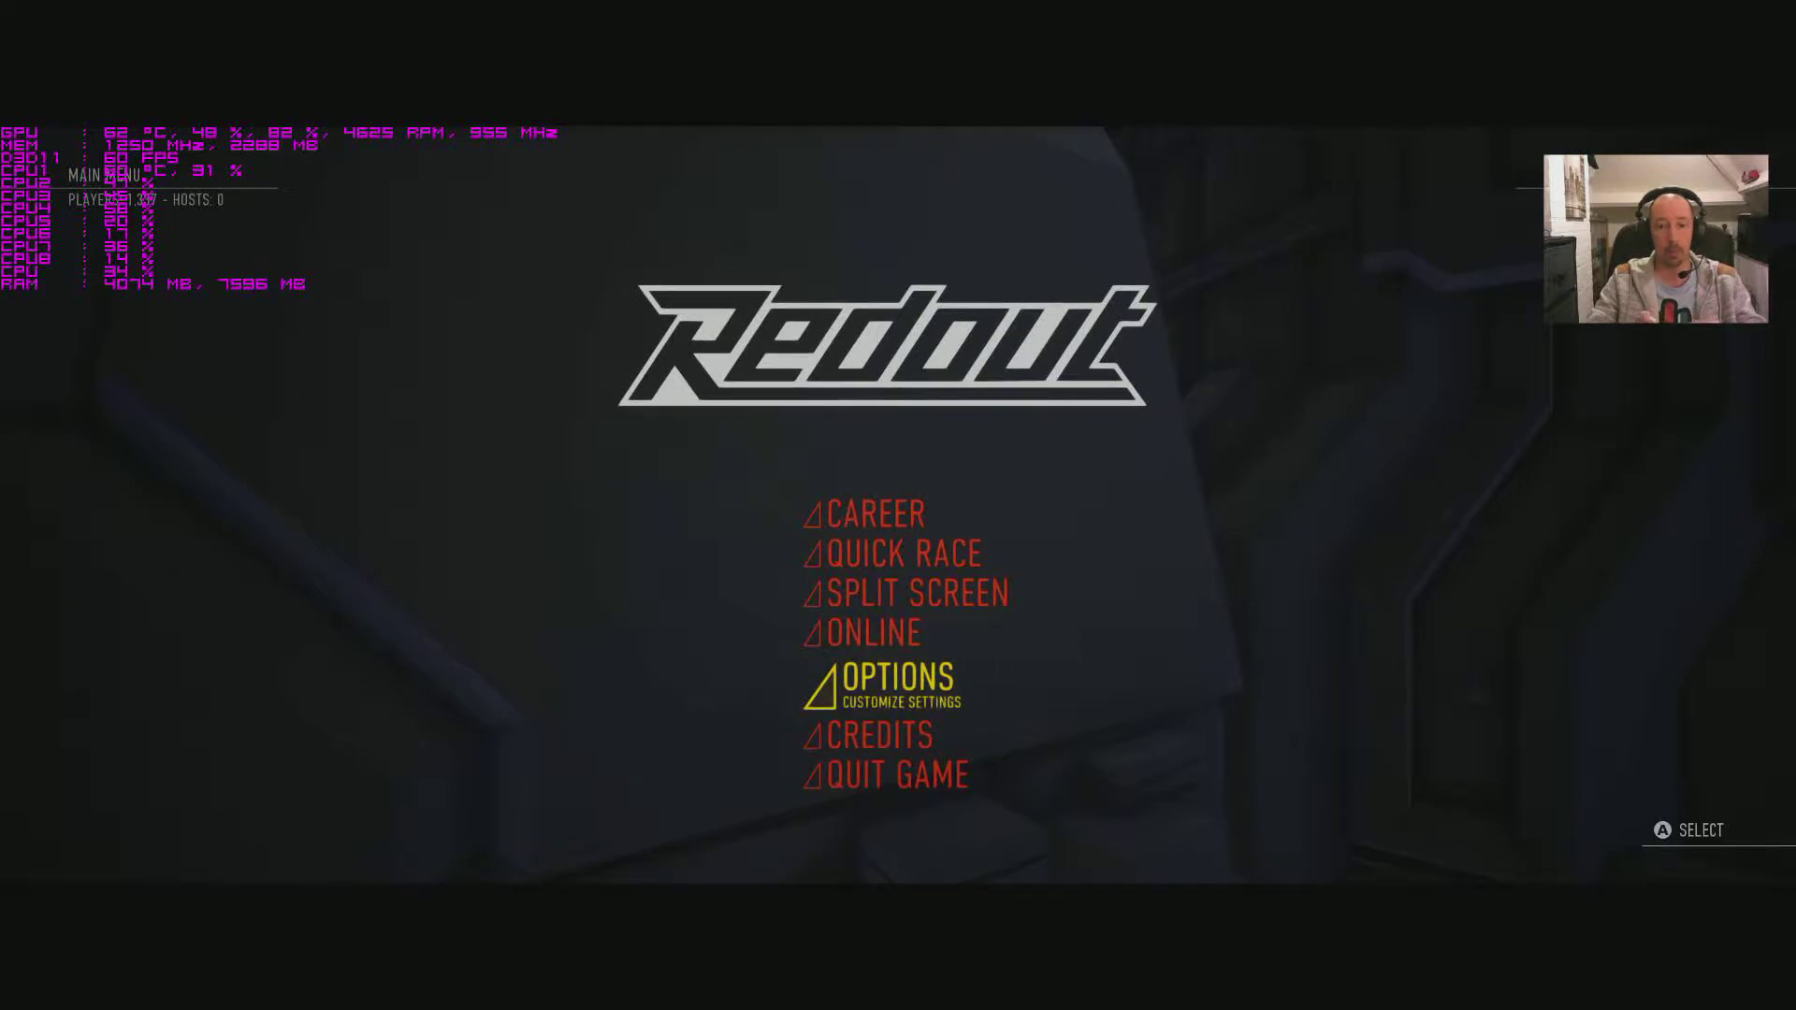
pyautogui.press('Return')
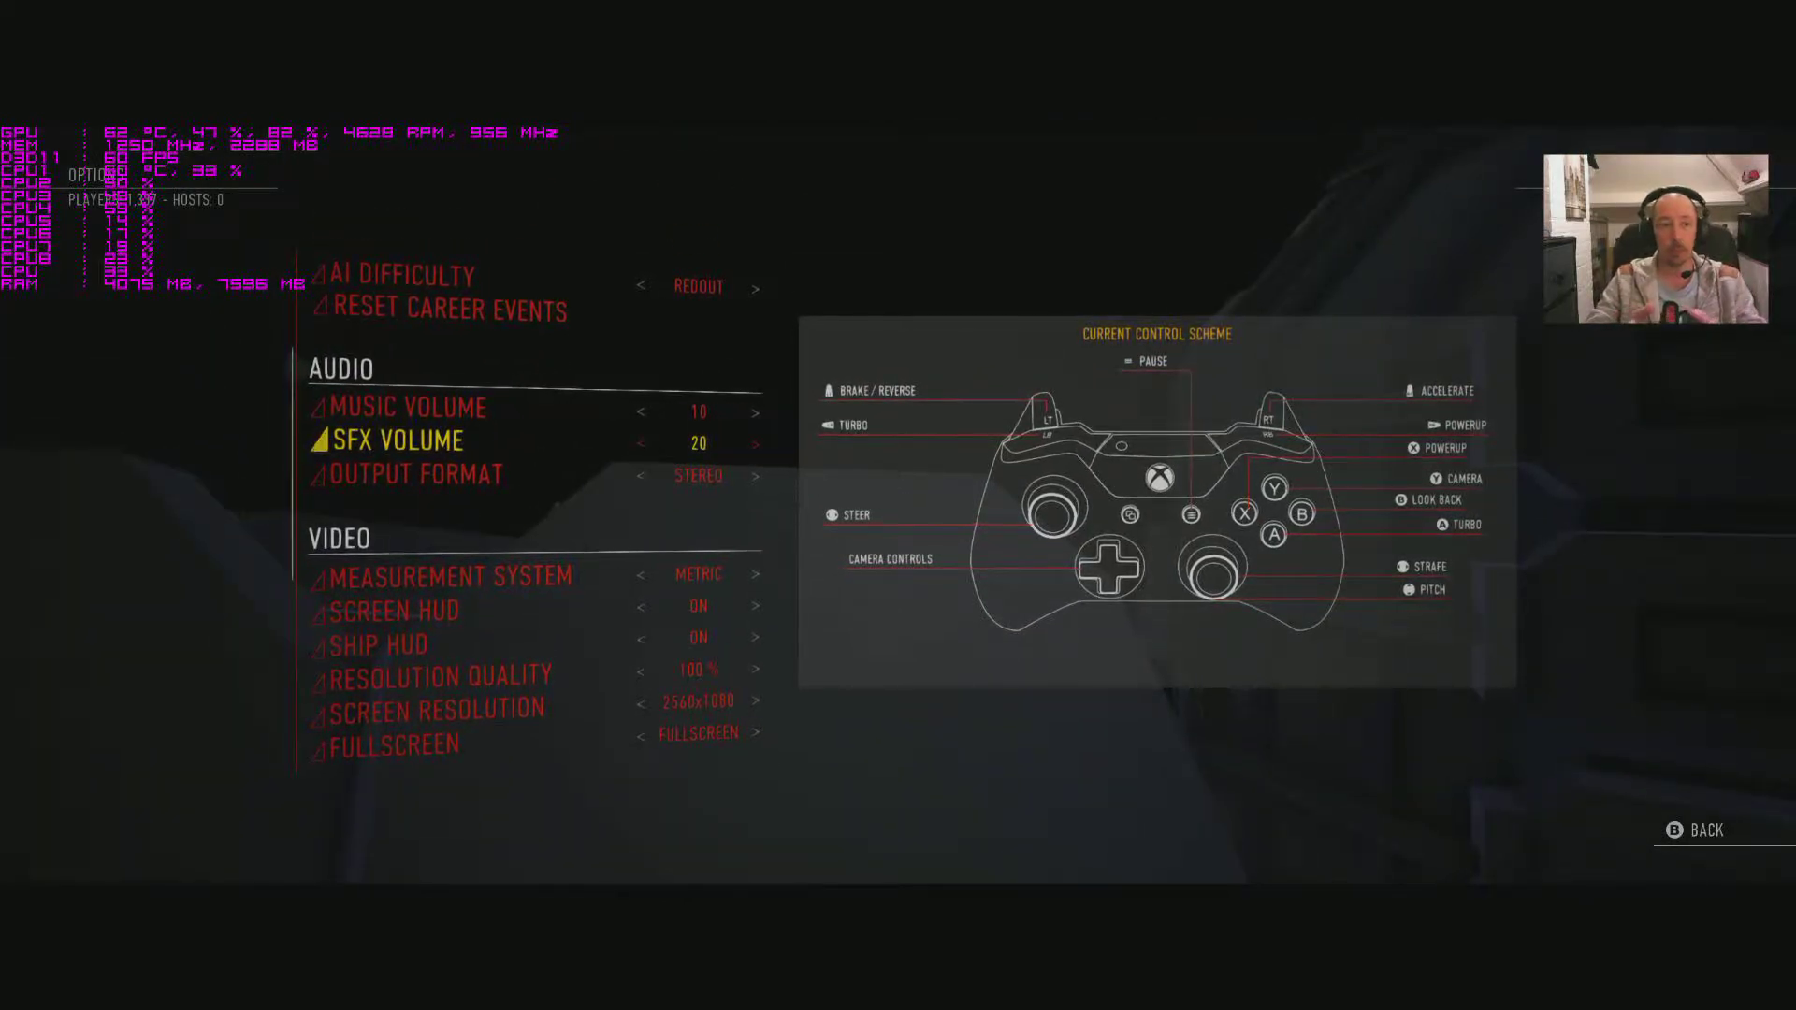
# - Set the Control Scheme to ARCADE
pyautogui.press('Up')
pyautogui.press('Up')
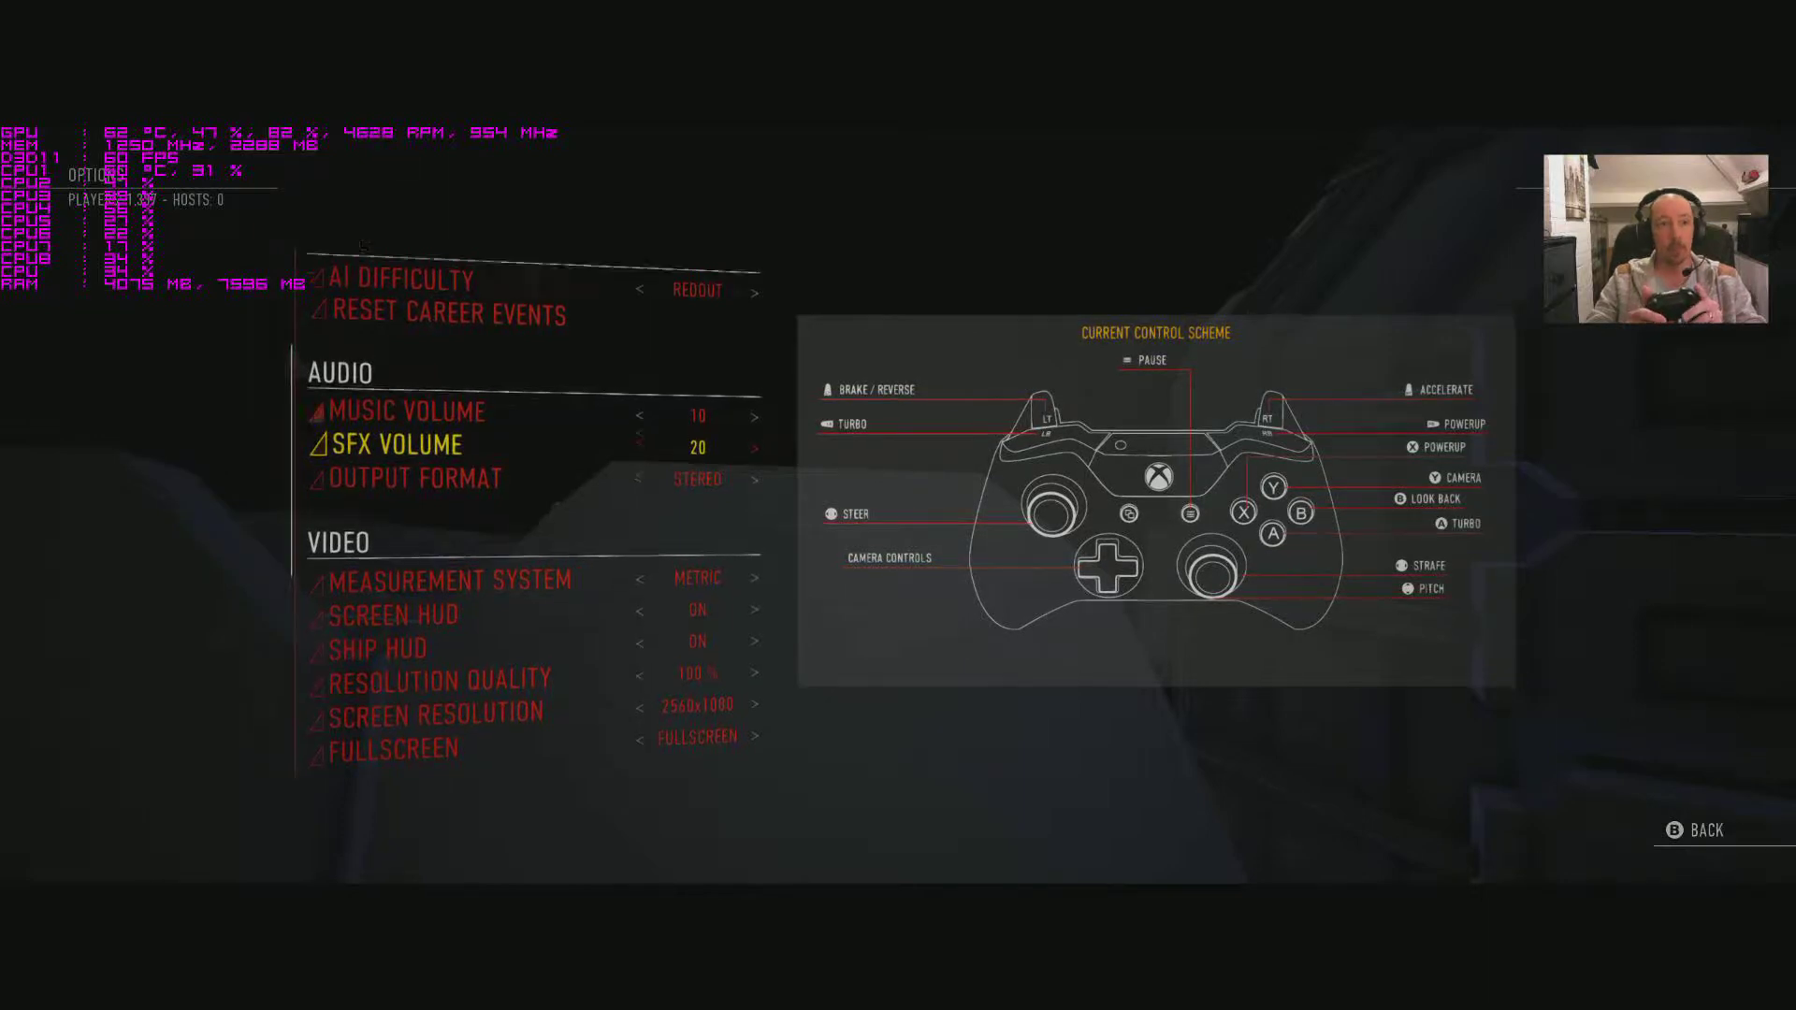
pyautogui.press('Up')
pyautogui.press('Up')
pyautogui.press('Up')
pyautogui.press('Up')
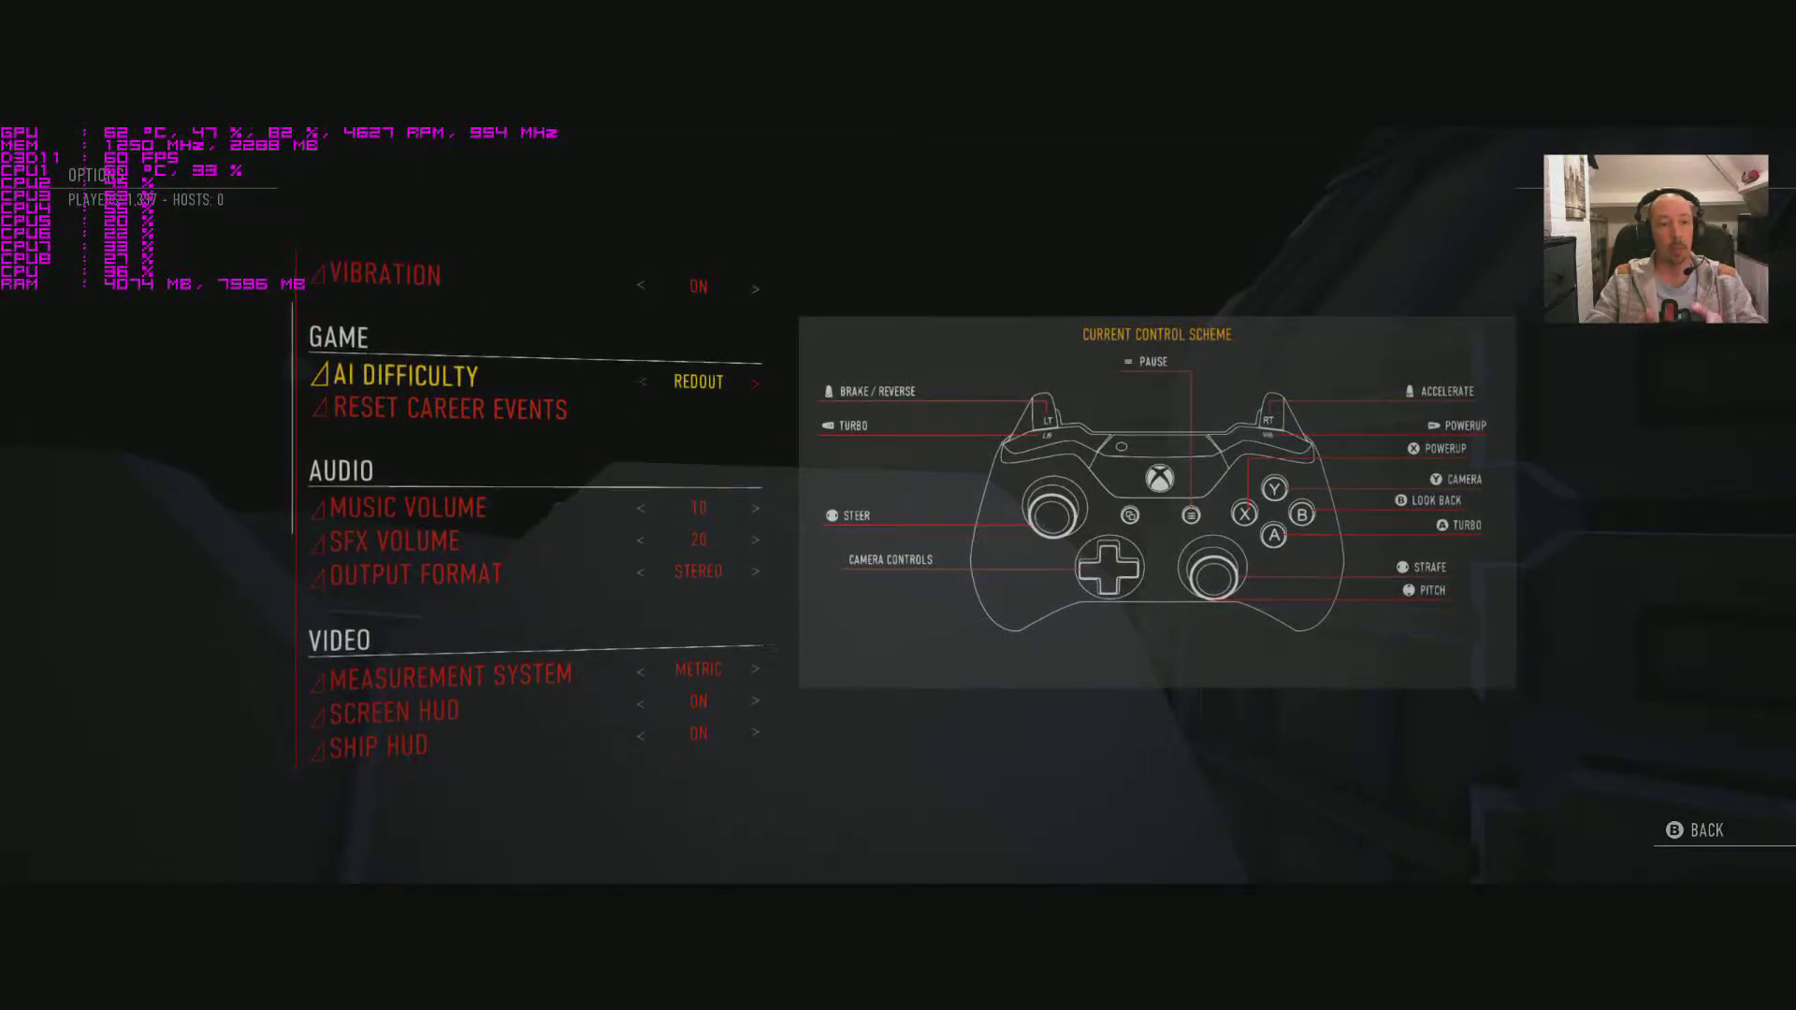
pyautogui.press('Down')
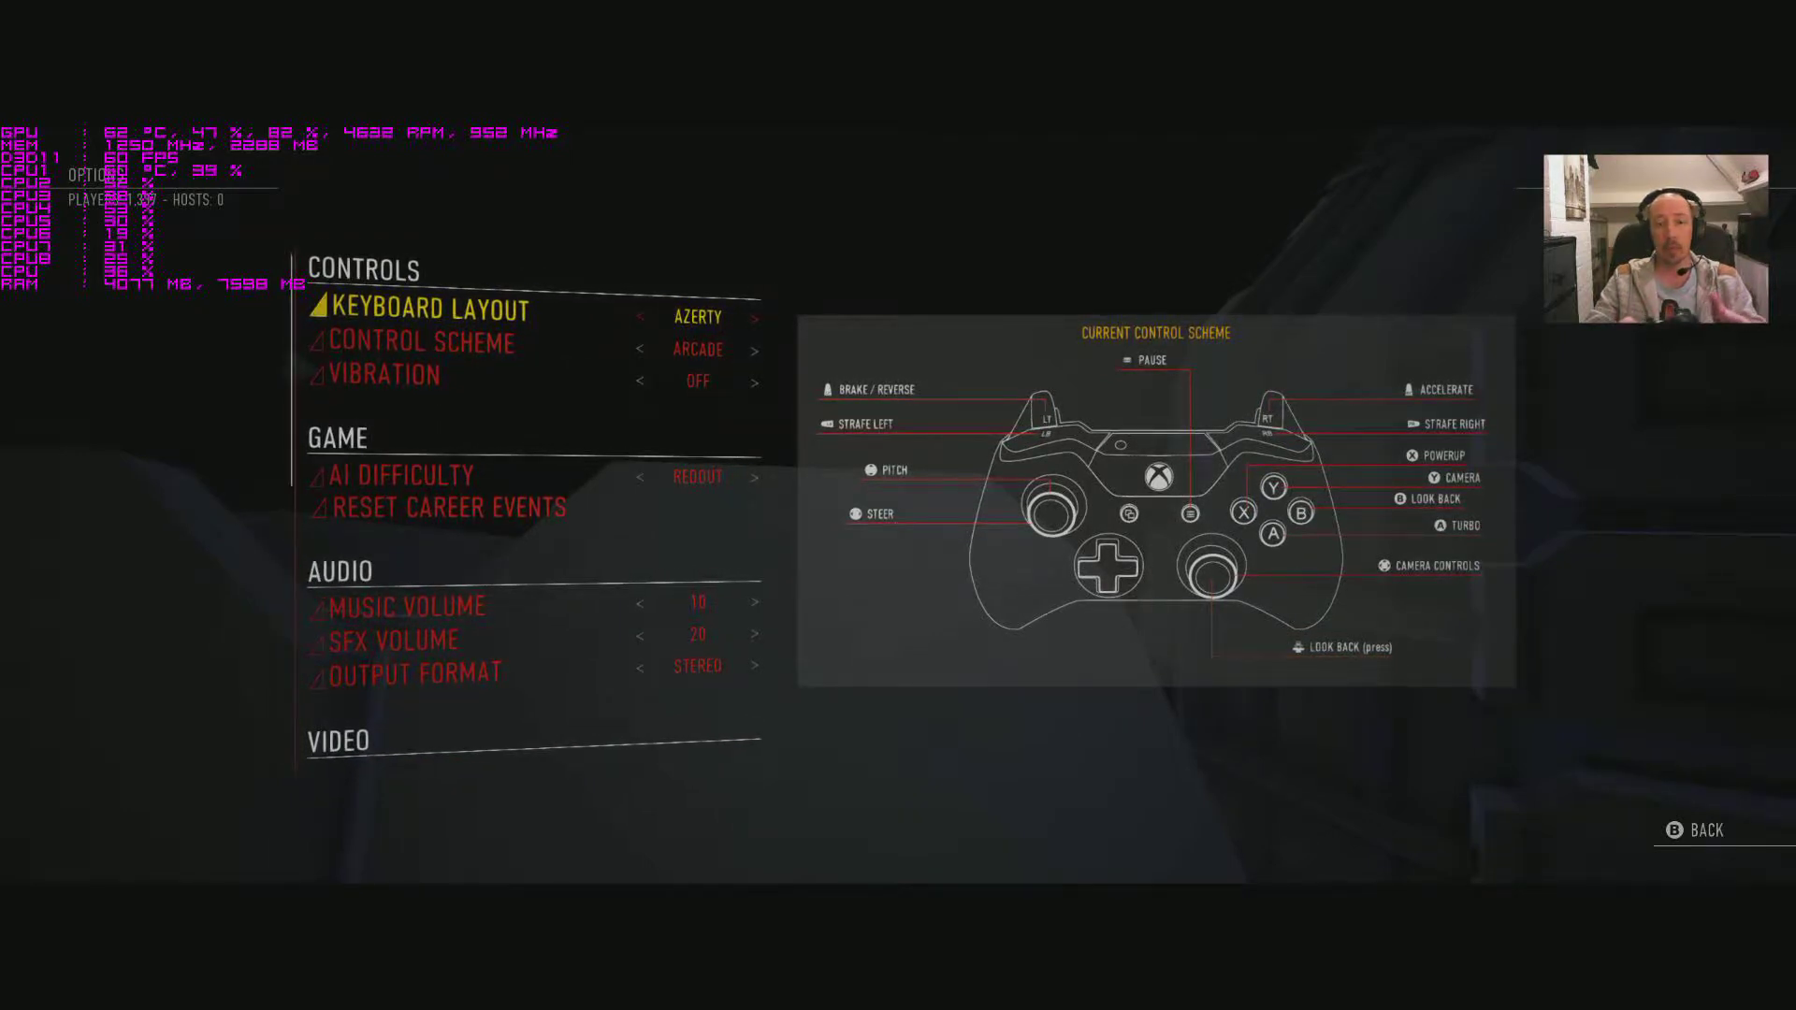
pyautogui.press('Right')
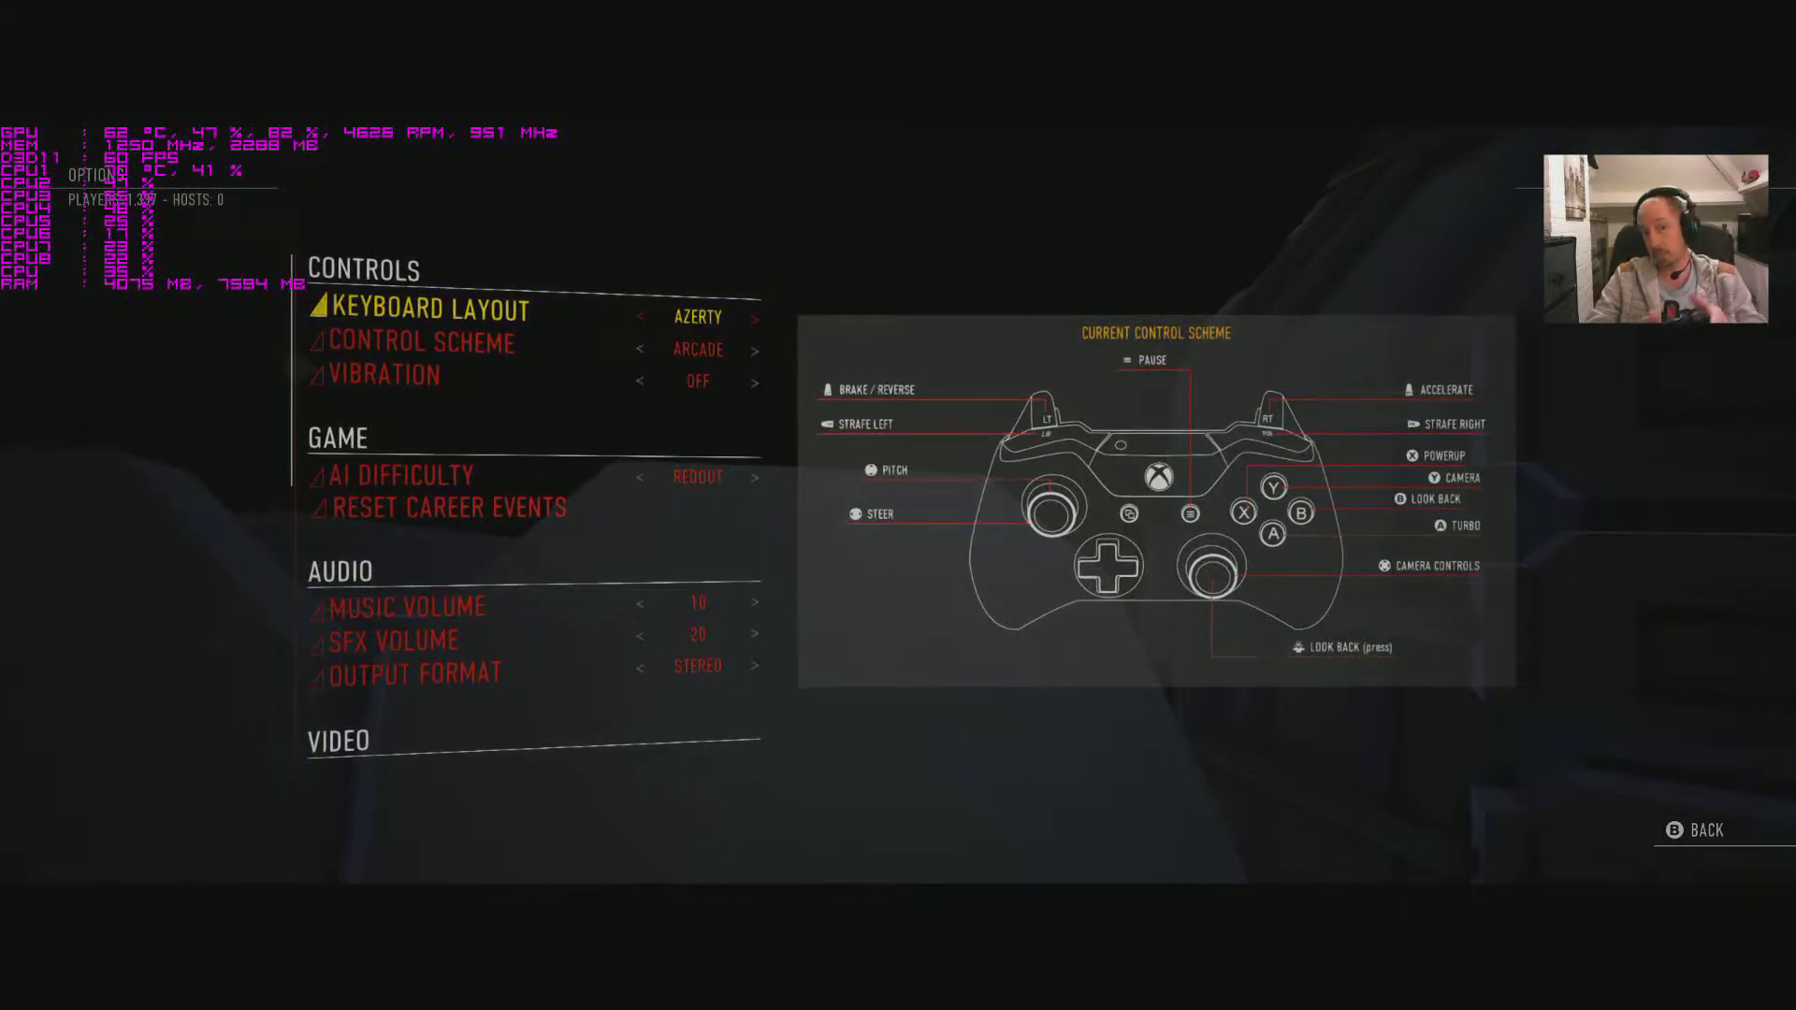
pyautogui.press('Down')
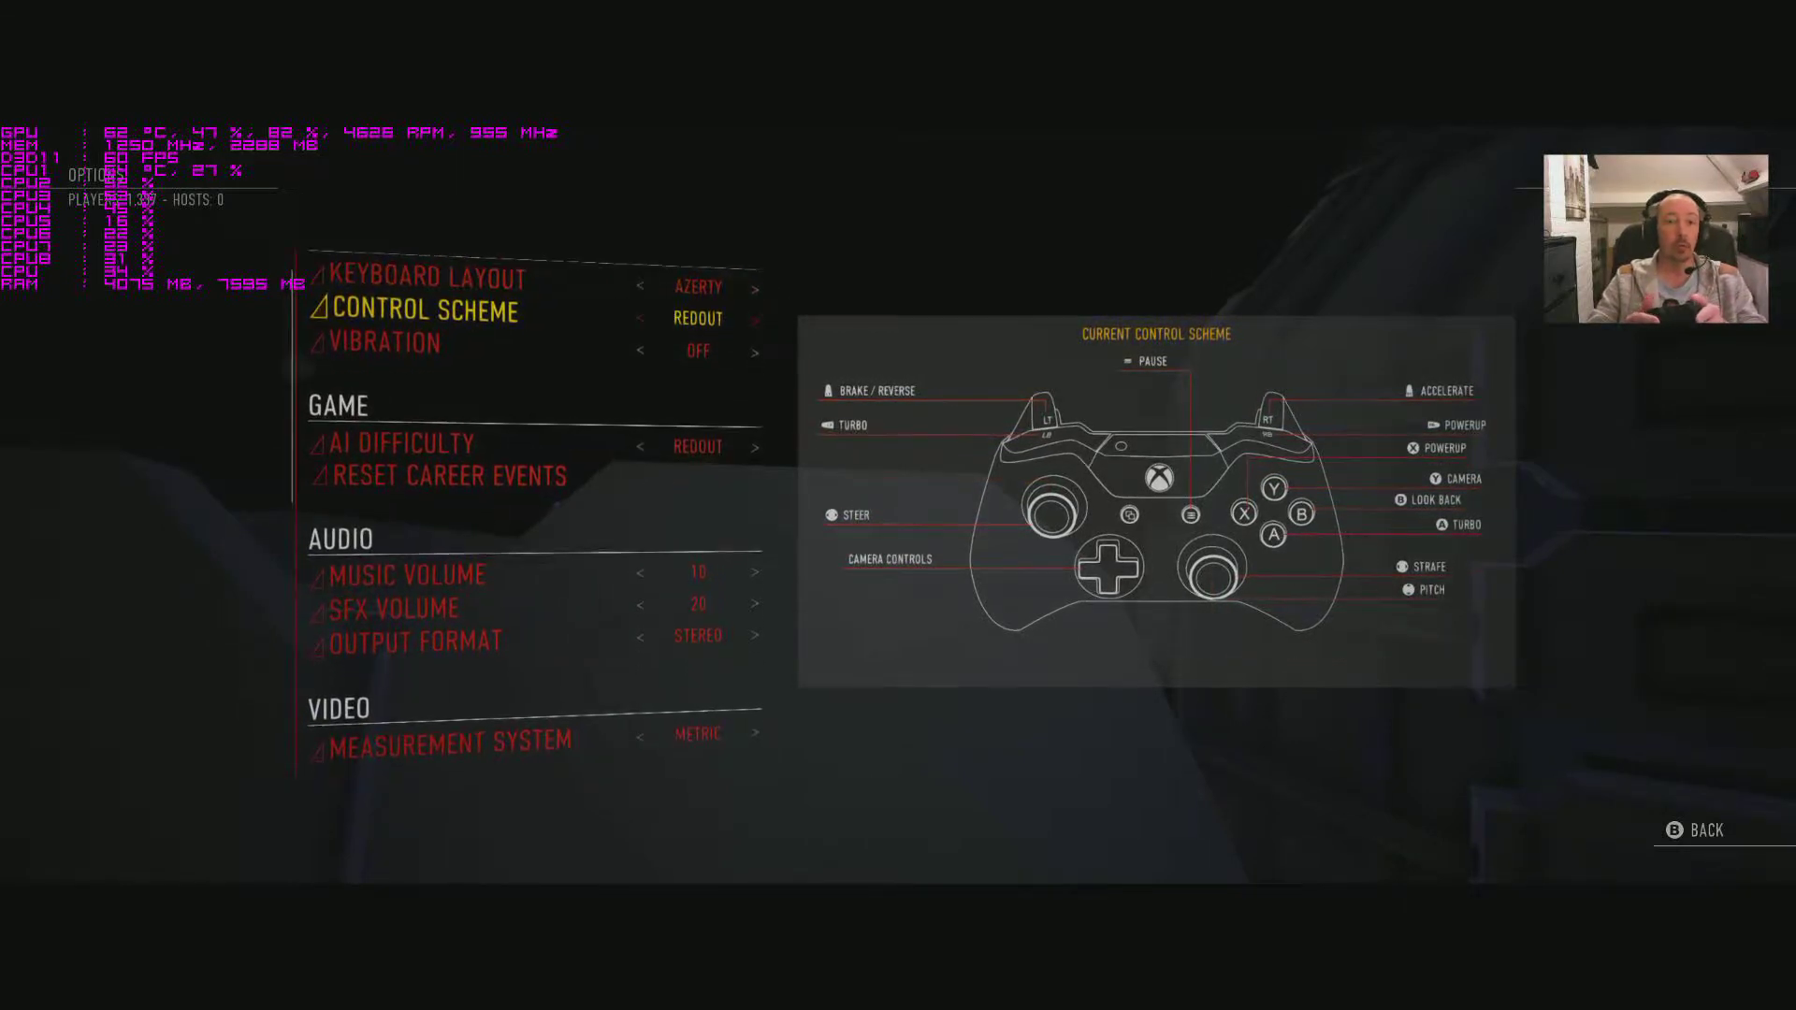
pyautogui.press('Right')
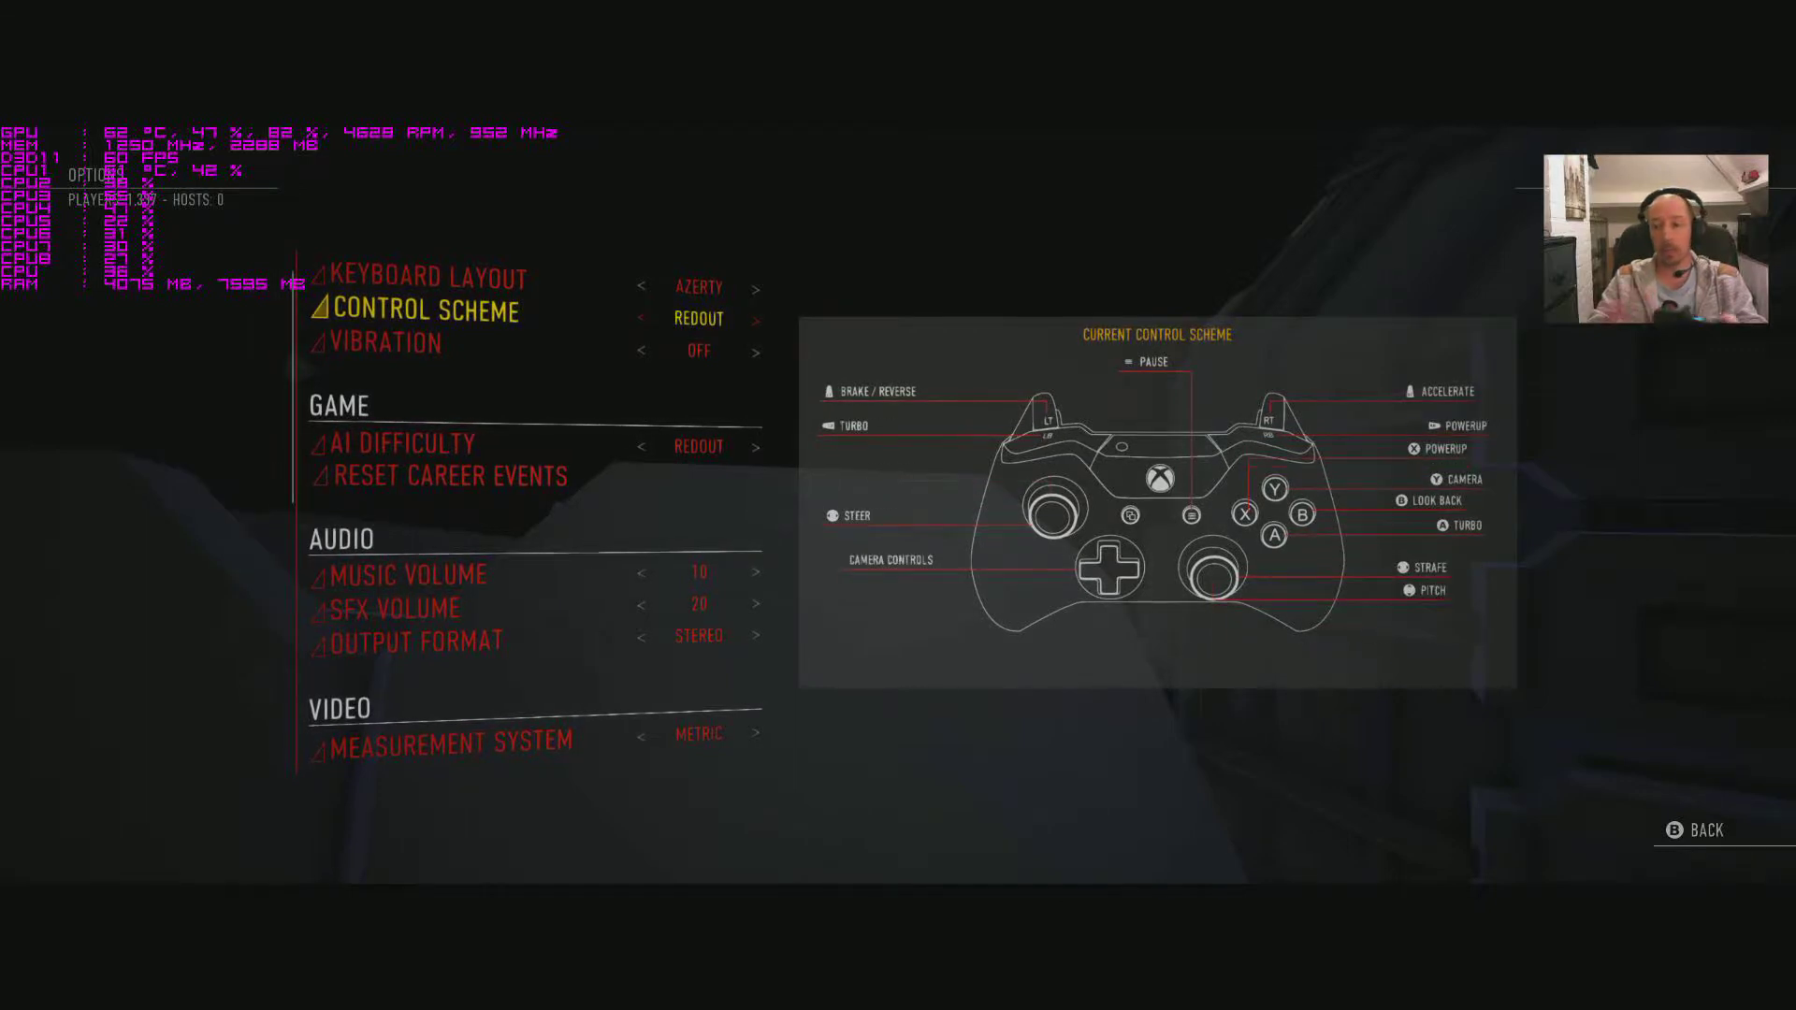
pyautogui.press('Left')
pyautogui.press('Right')
pyautogui.press('Left')
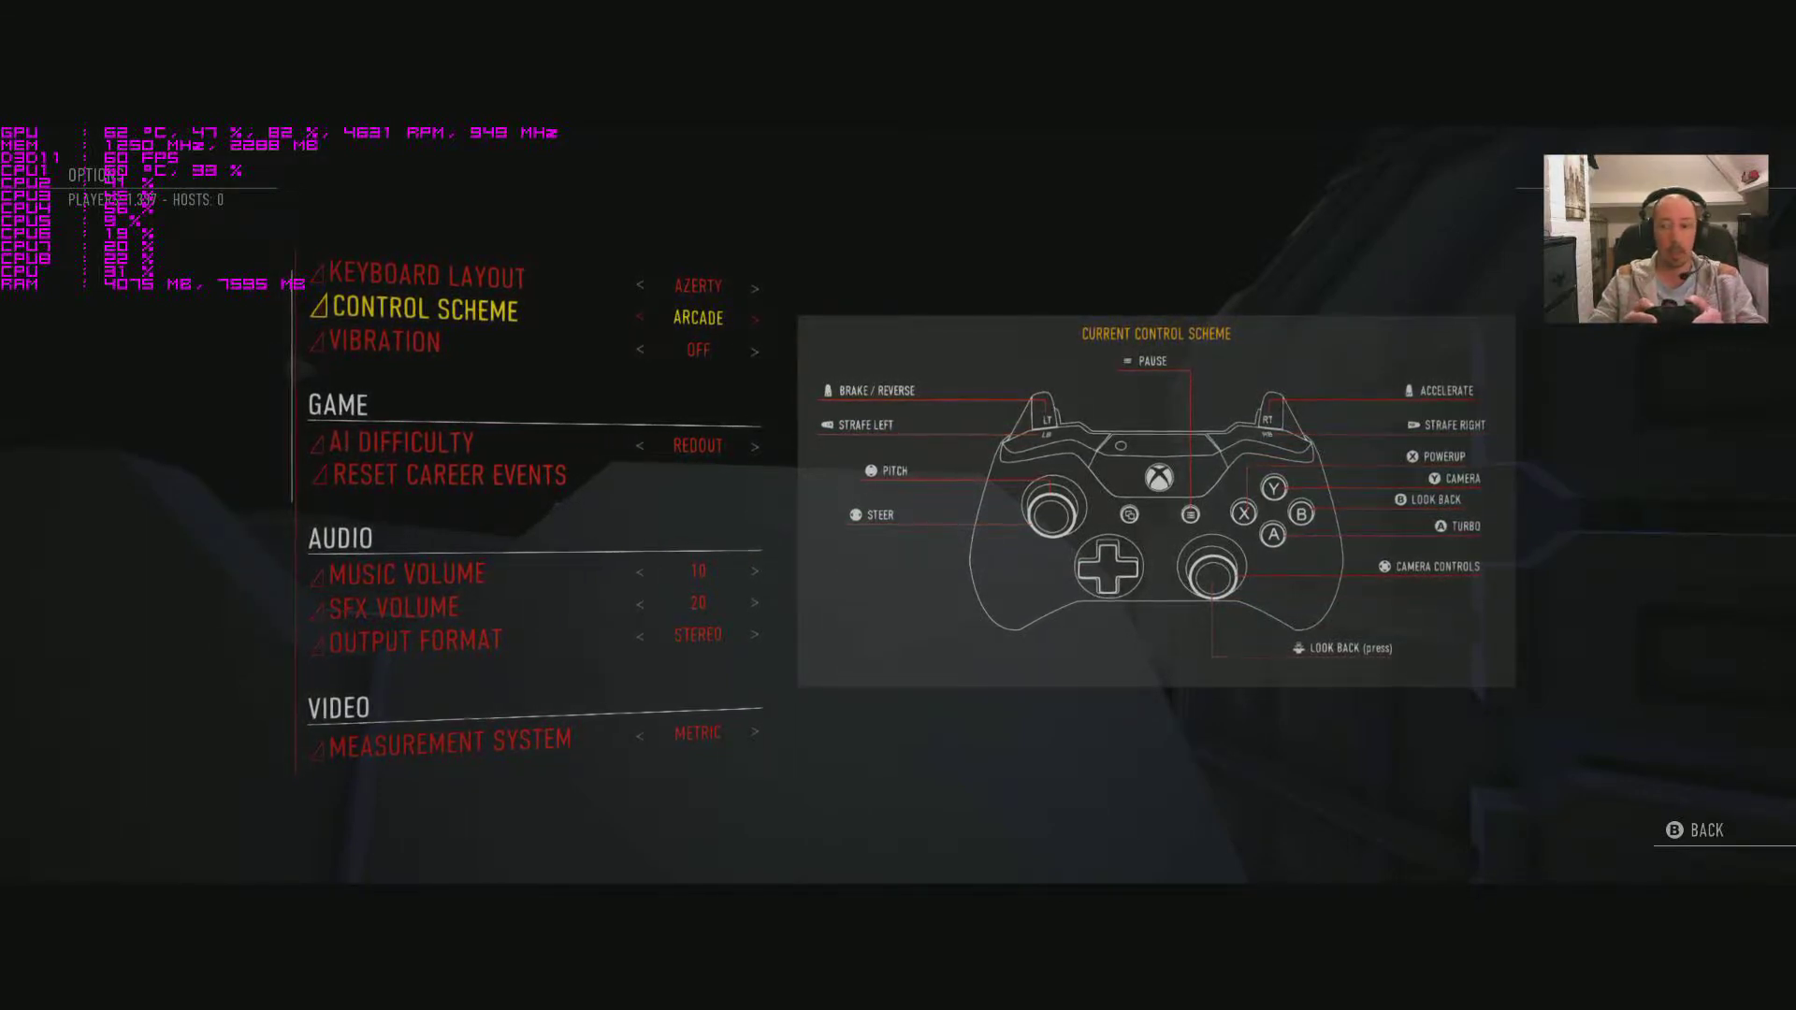
# - Turn Vibration ON and lower AI Difficulty from Redout to ROOKIE
pyautogui.press('Down')
pyautogui.press('Right')
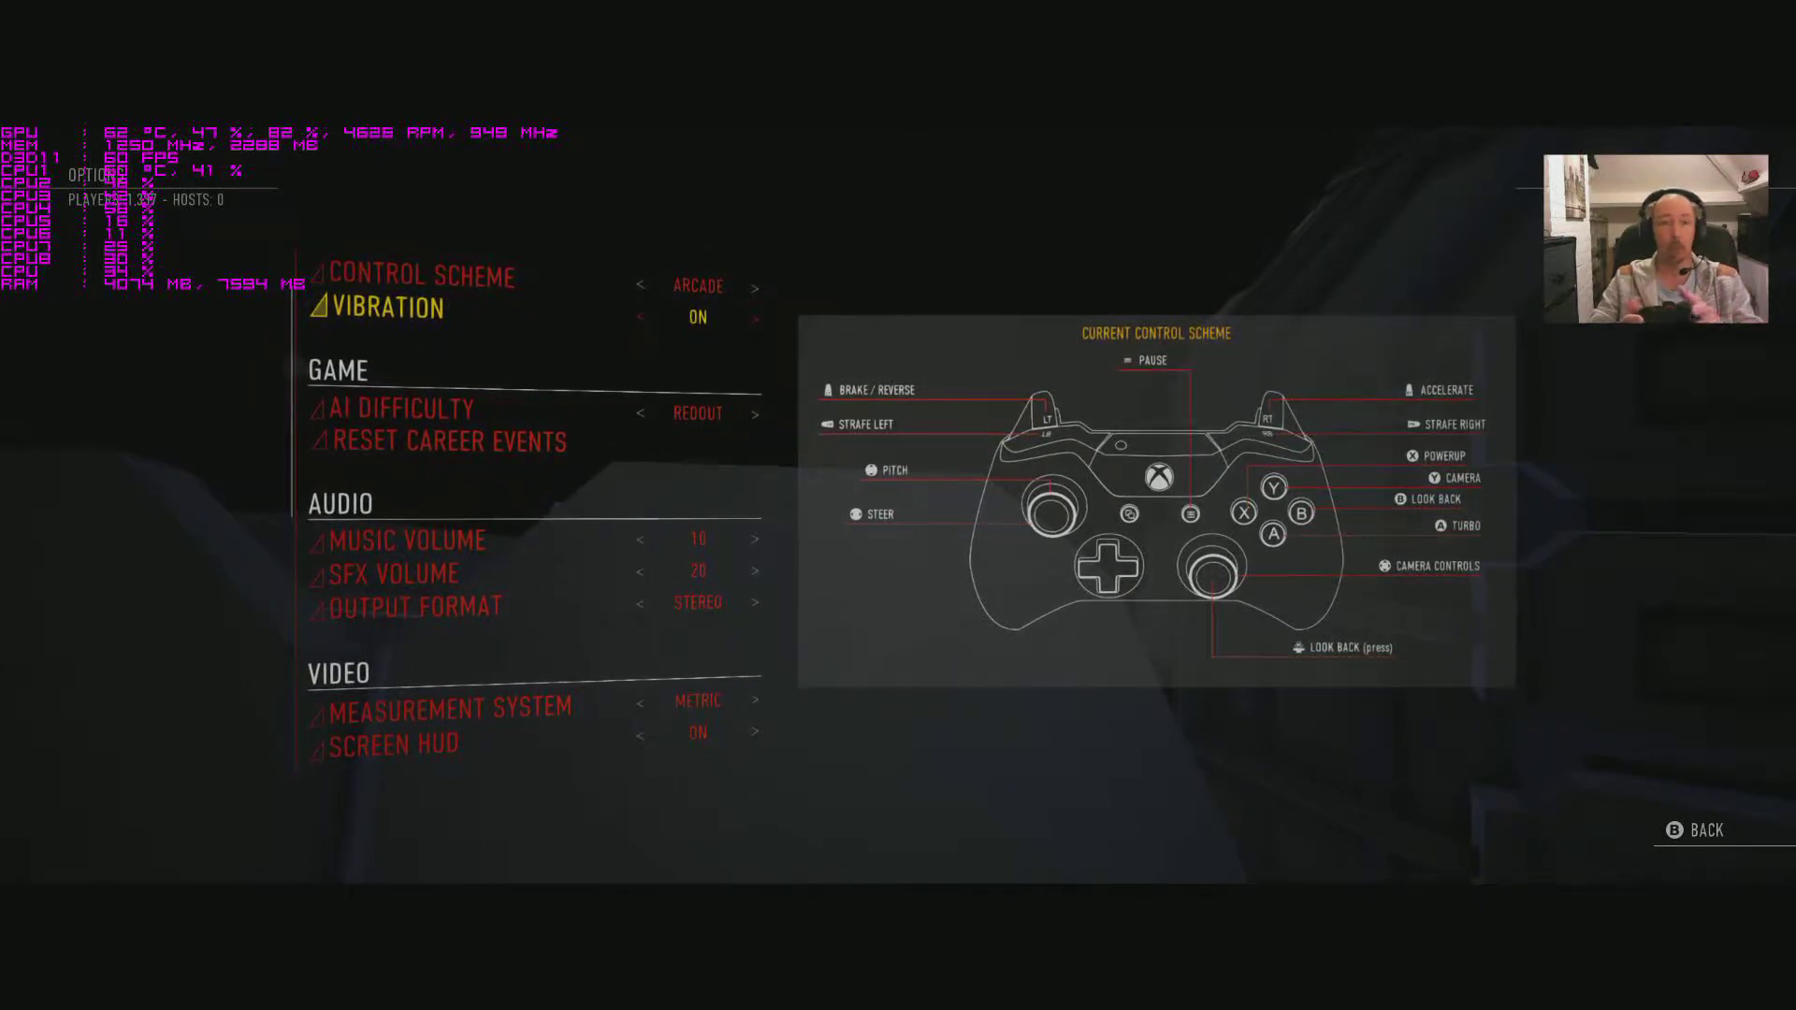
pyautogui.press('Down')
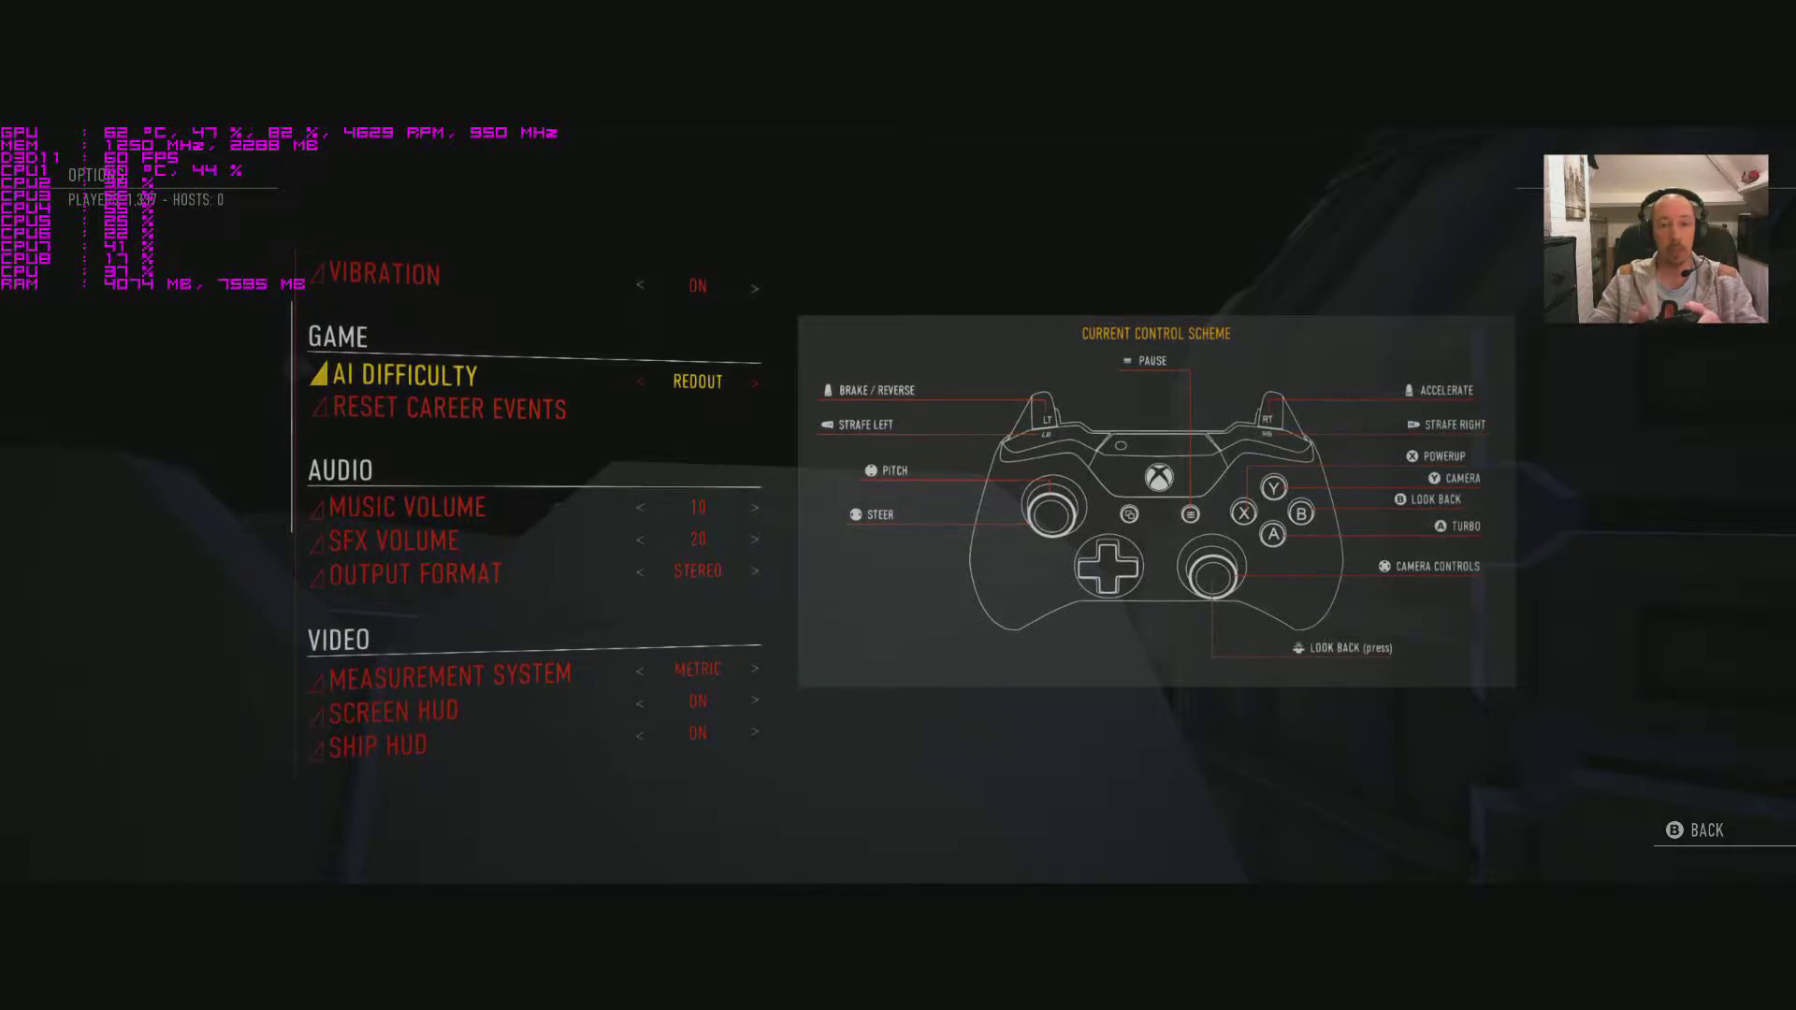
pyautogui.press('Down')
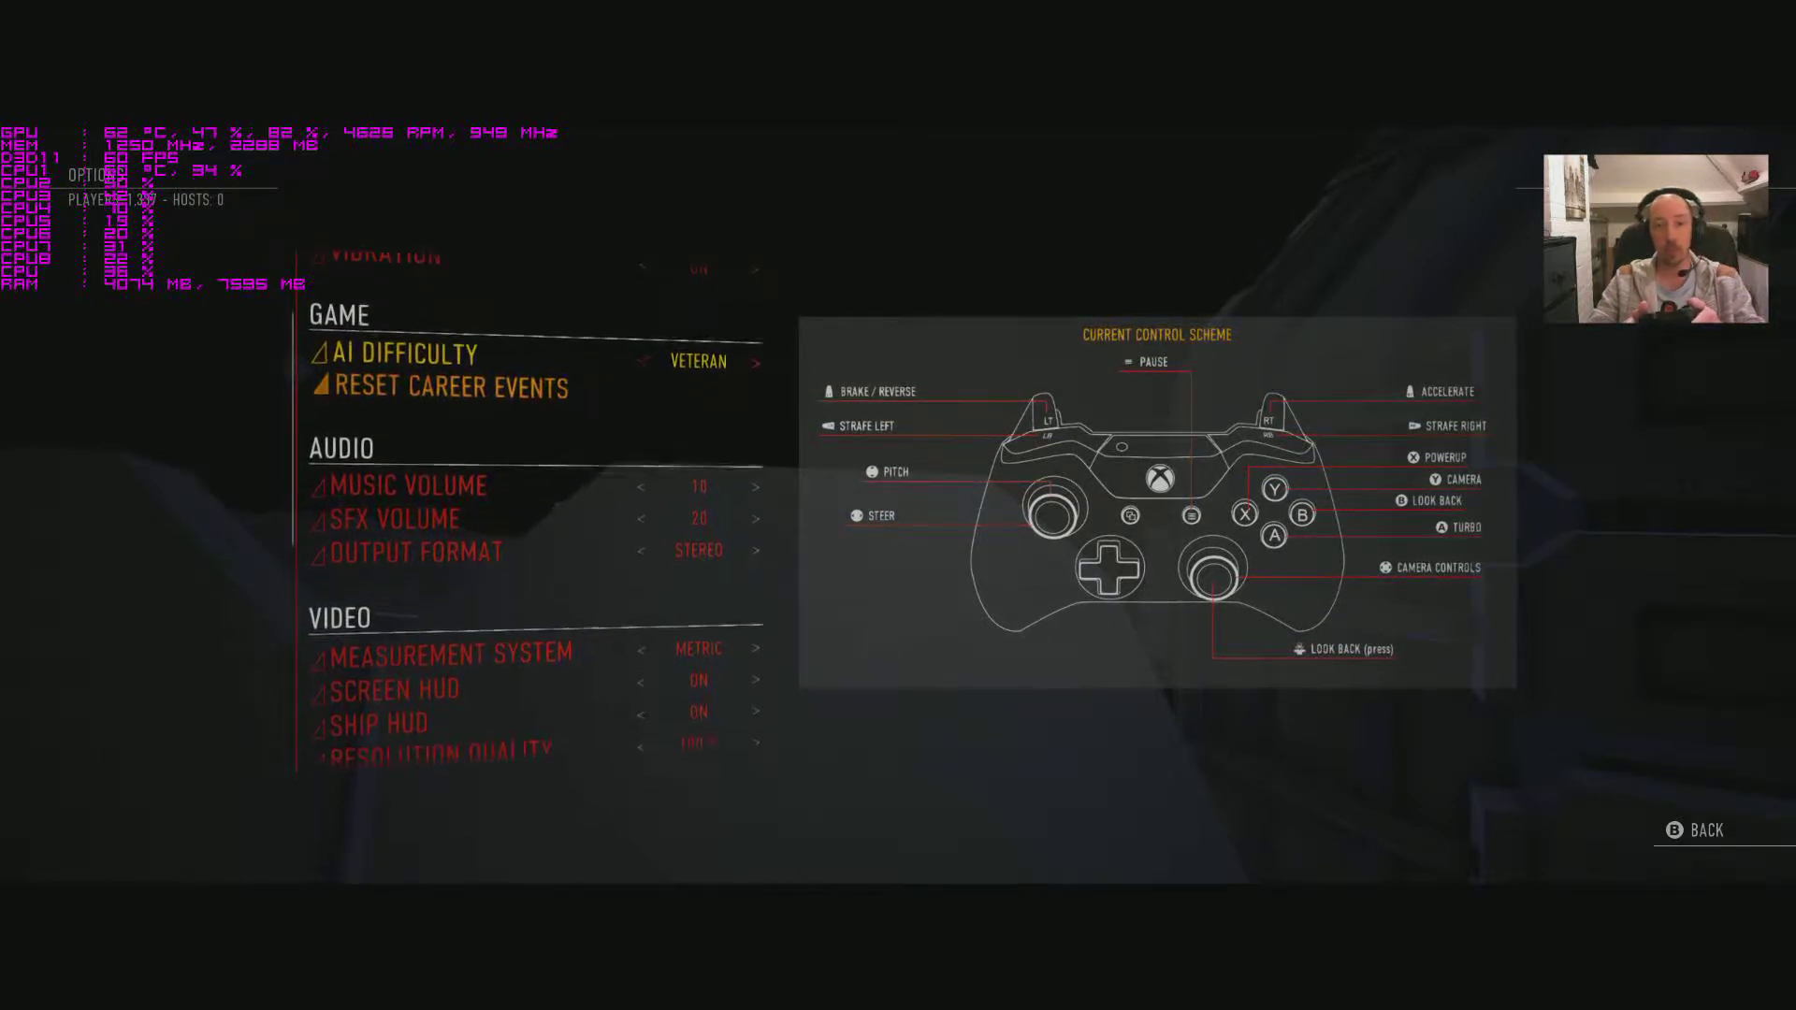
pyautogui.press('Up')
pyautogui.press('Left')
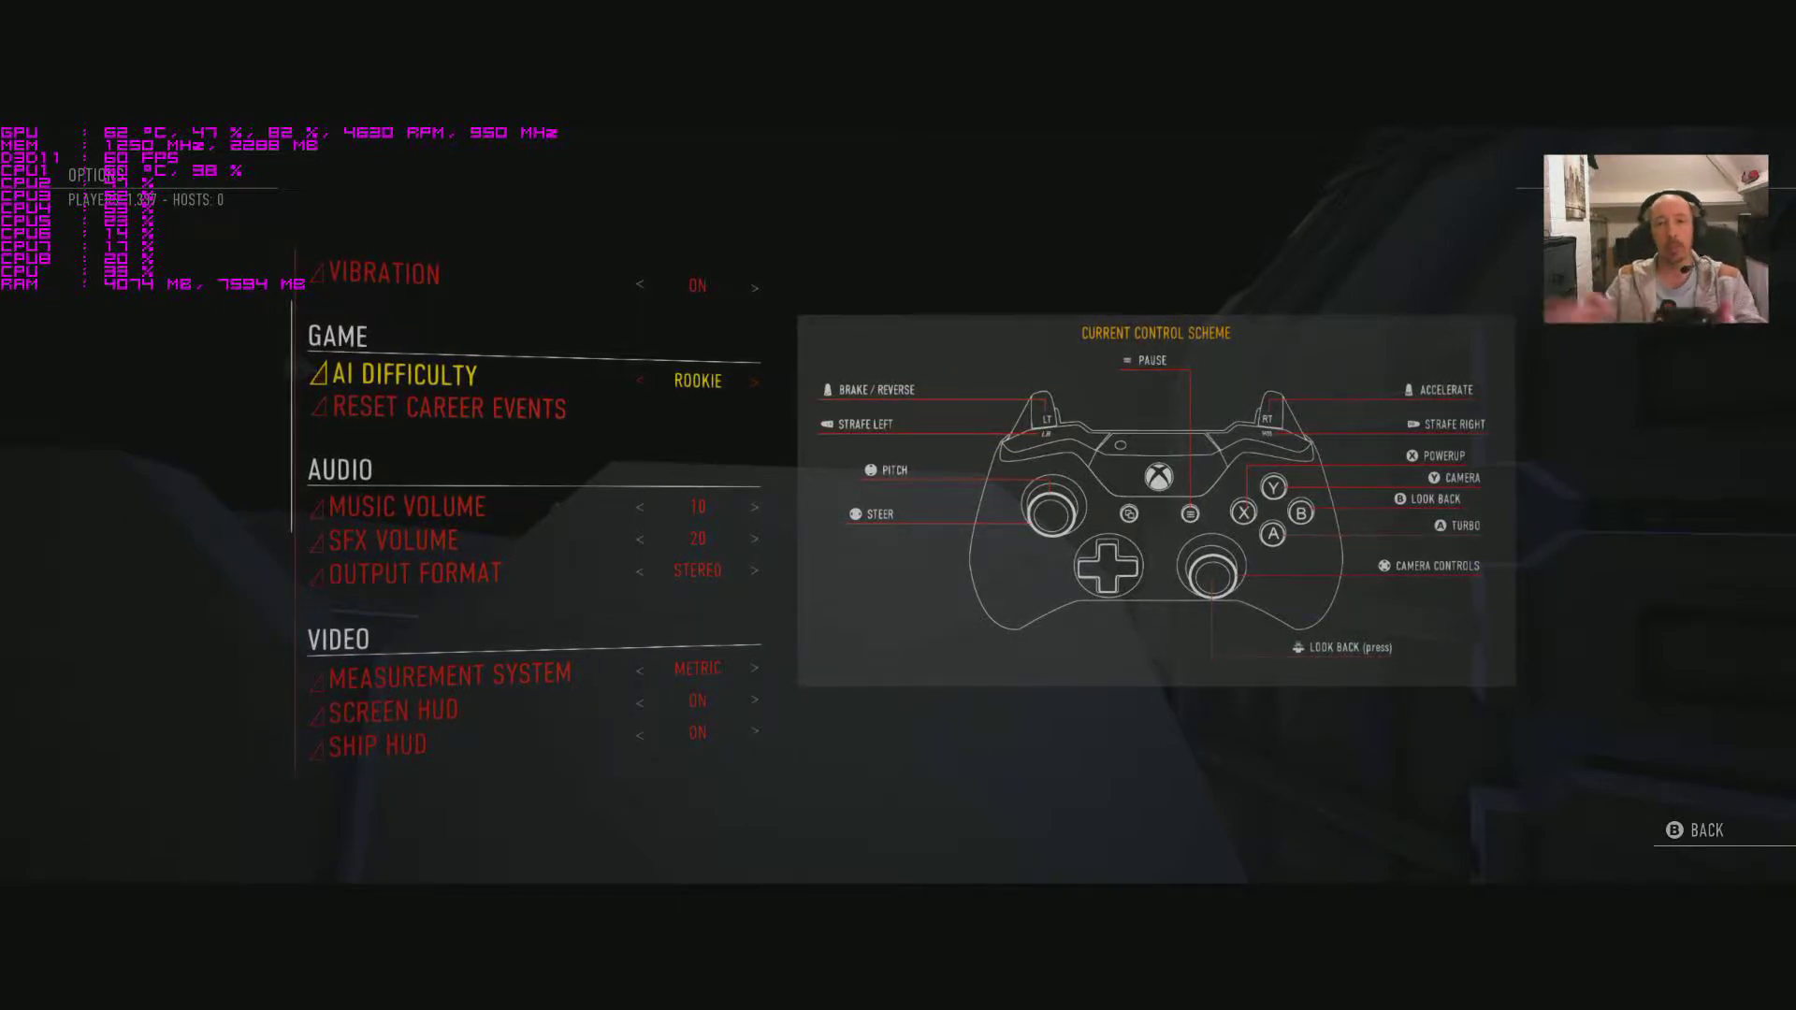
# - Switch the audio Output Format from SURROUND 5.1 to STEREO, leaving music at 10 and SFX at 20
pyautogui.press('Down')
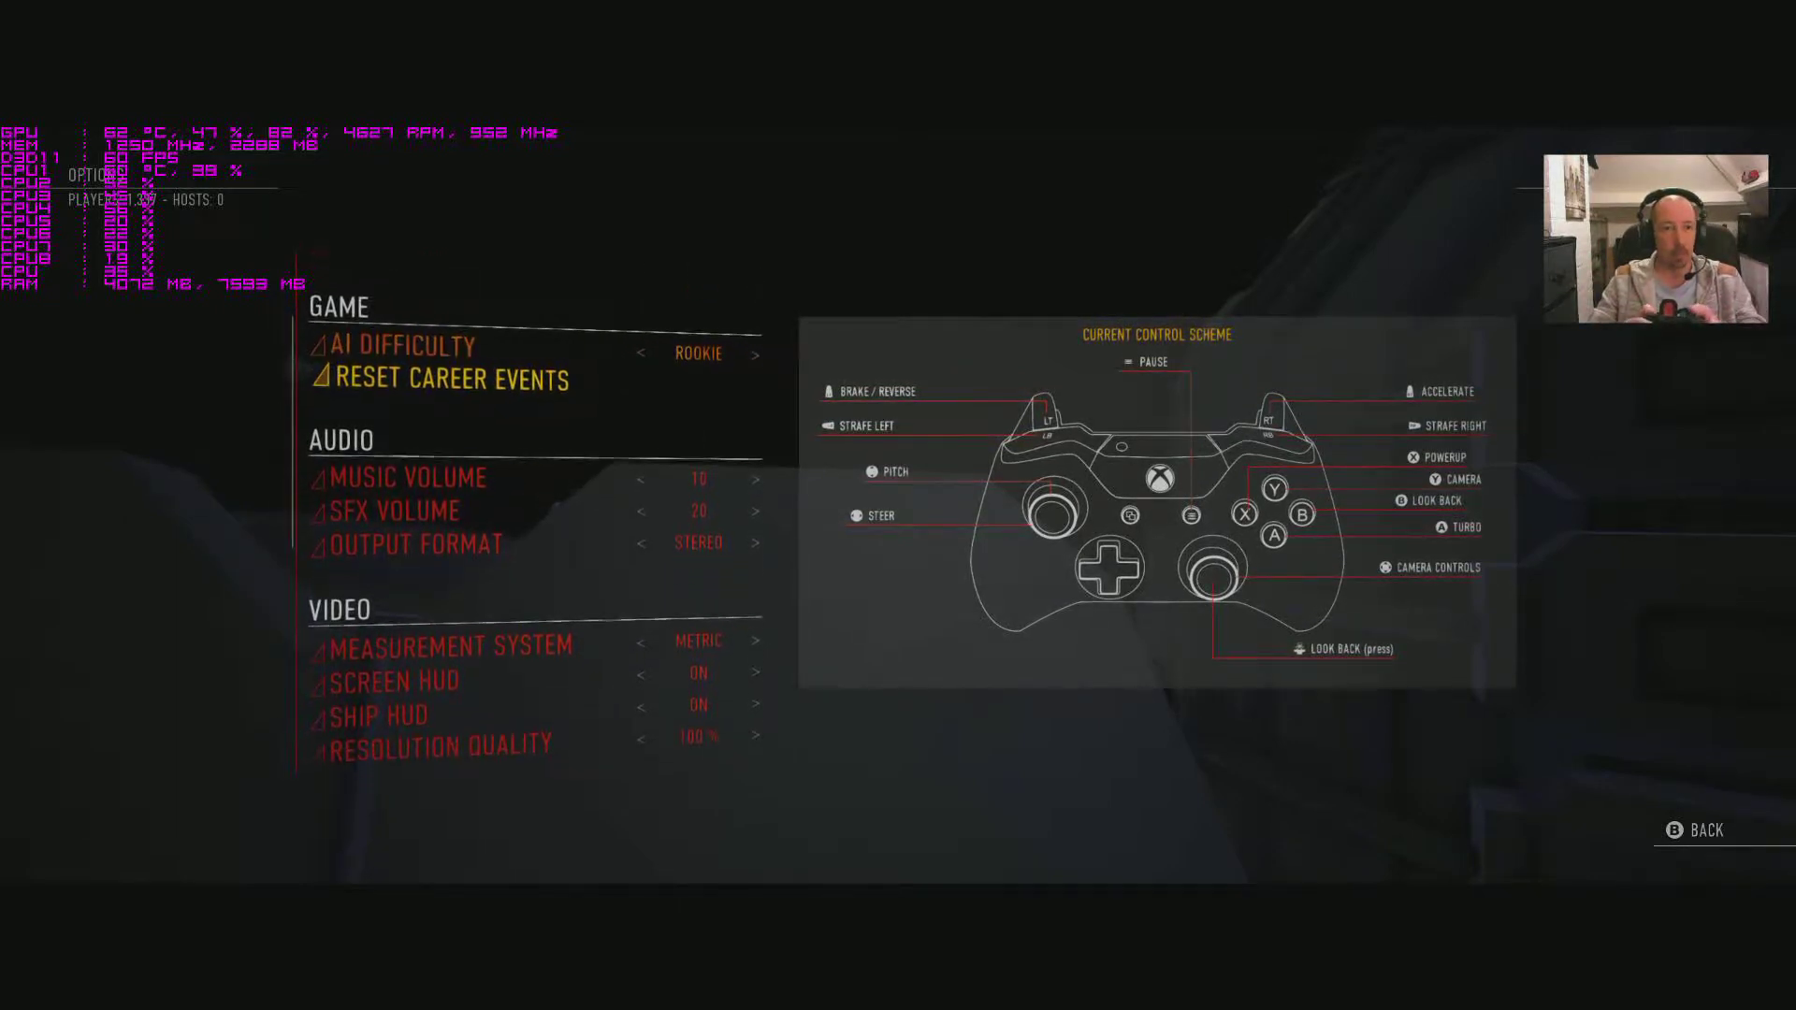
pyautogui.press('Down')
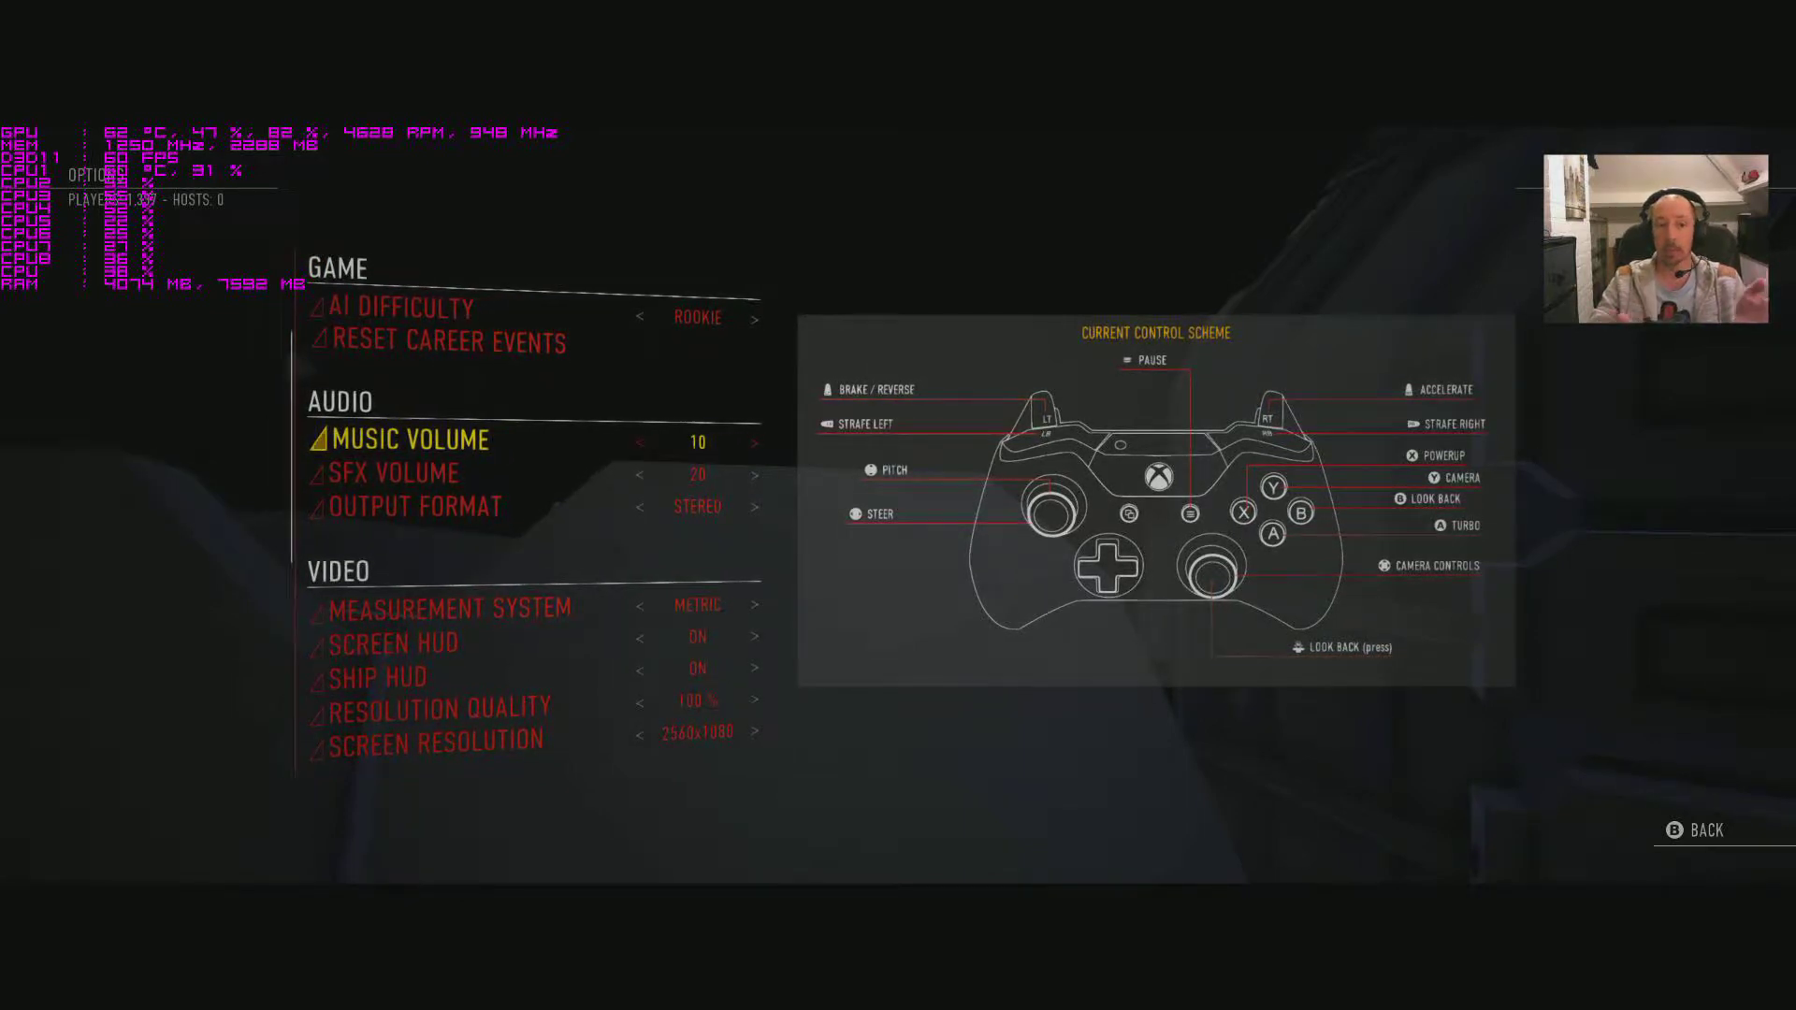
pyautogui.press('Down')
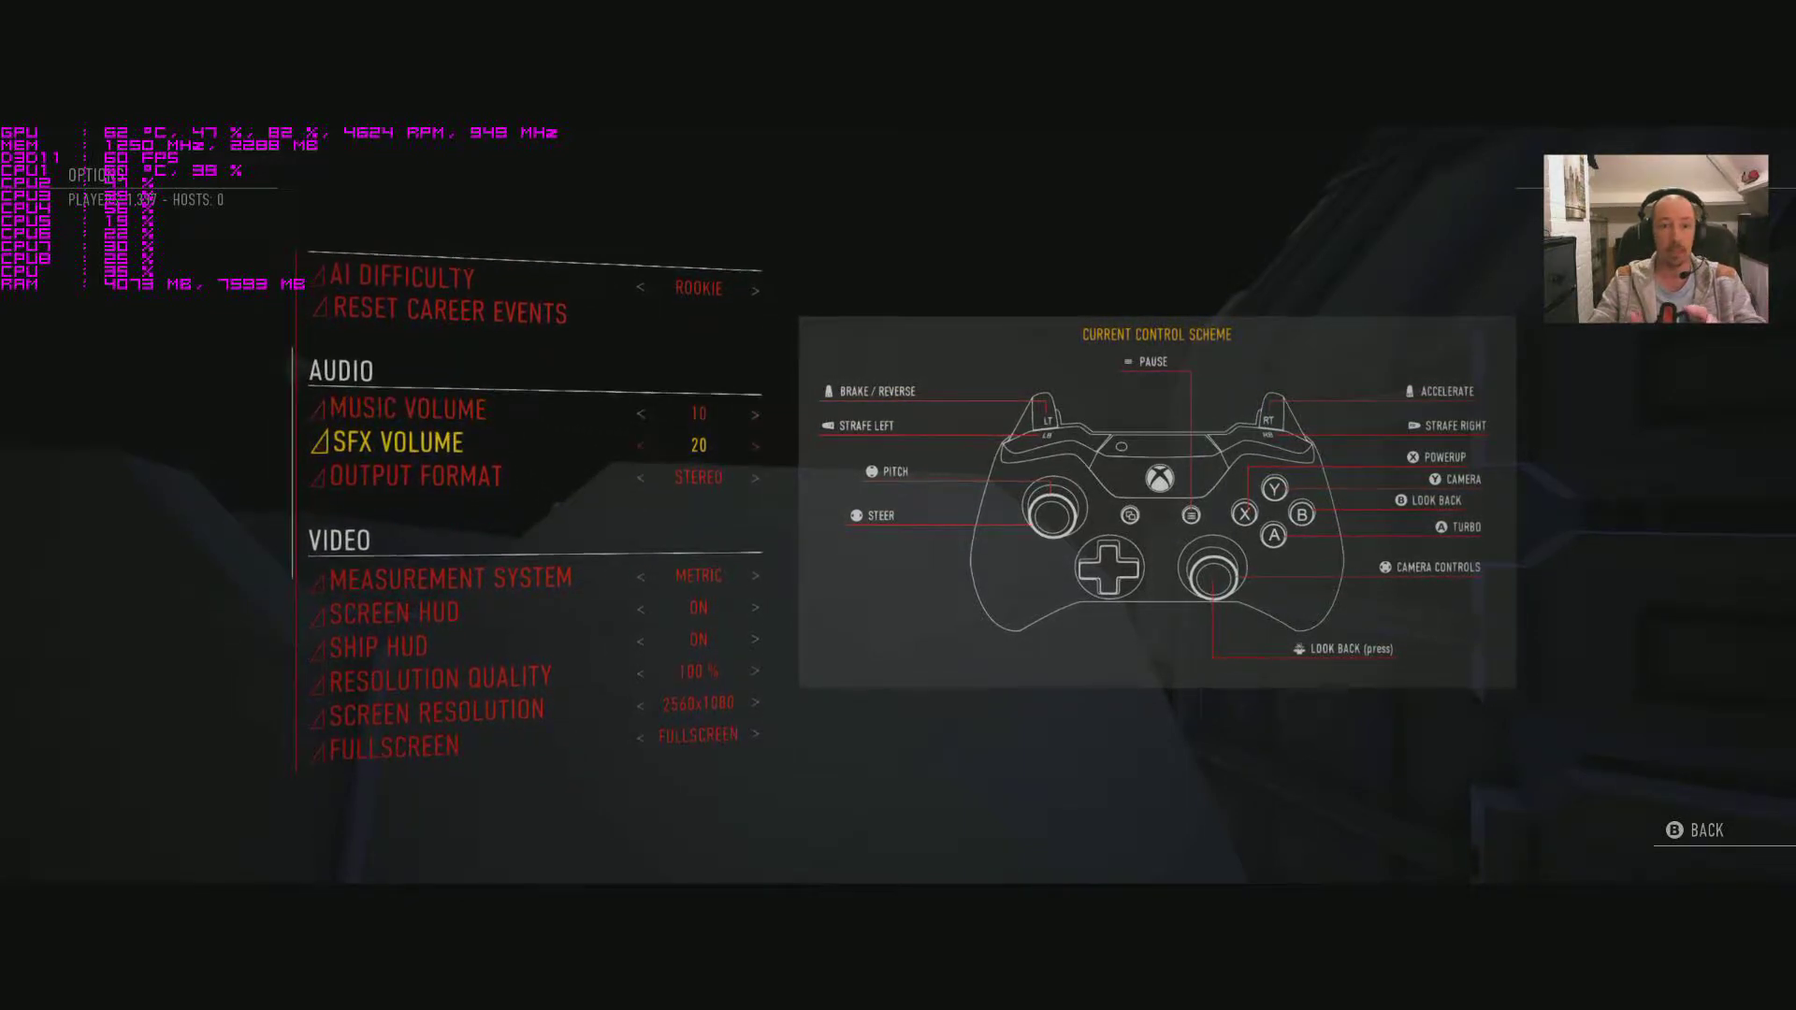
pyautogui.press('Down')
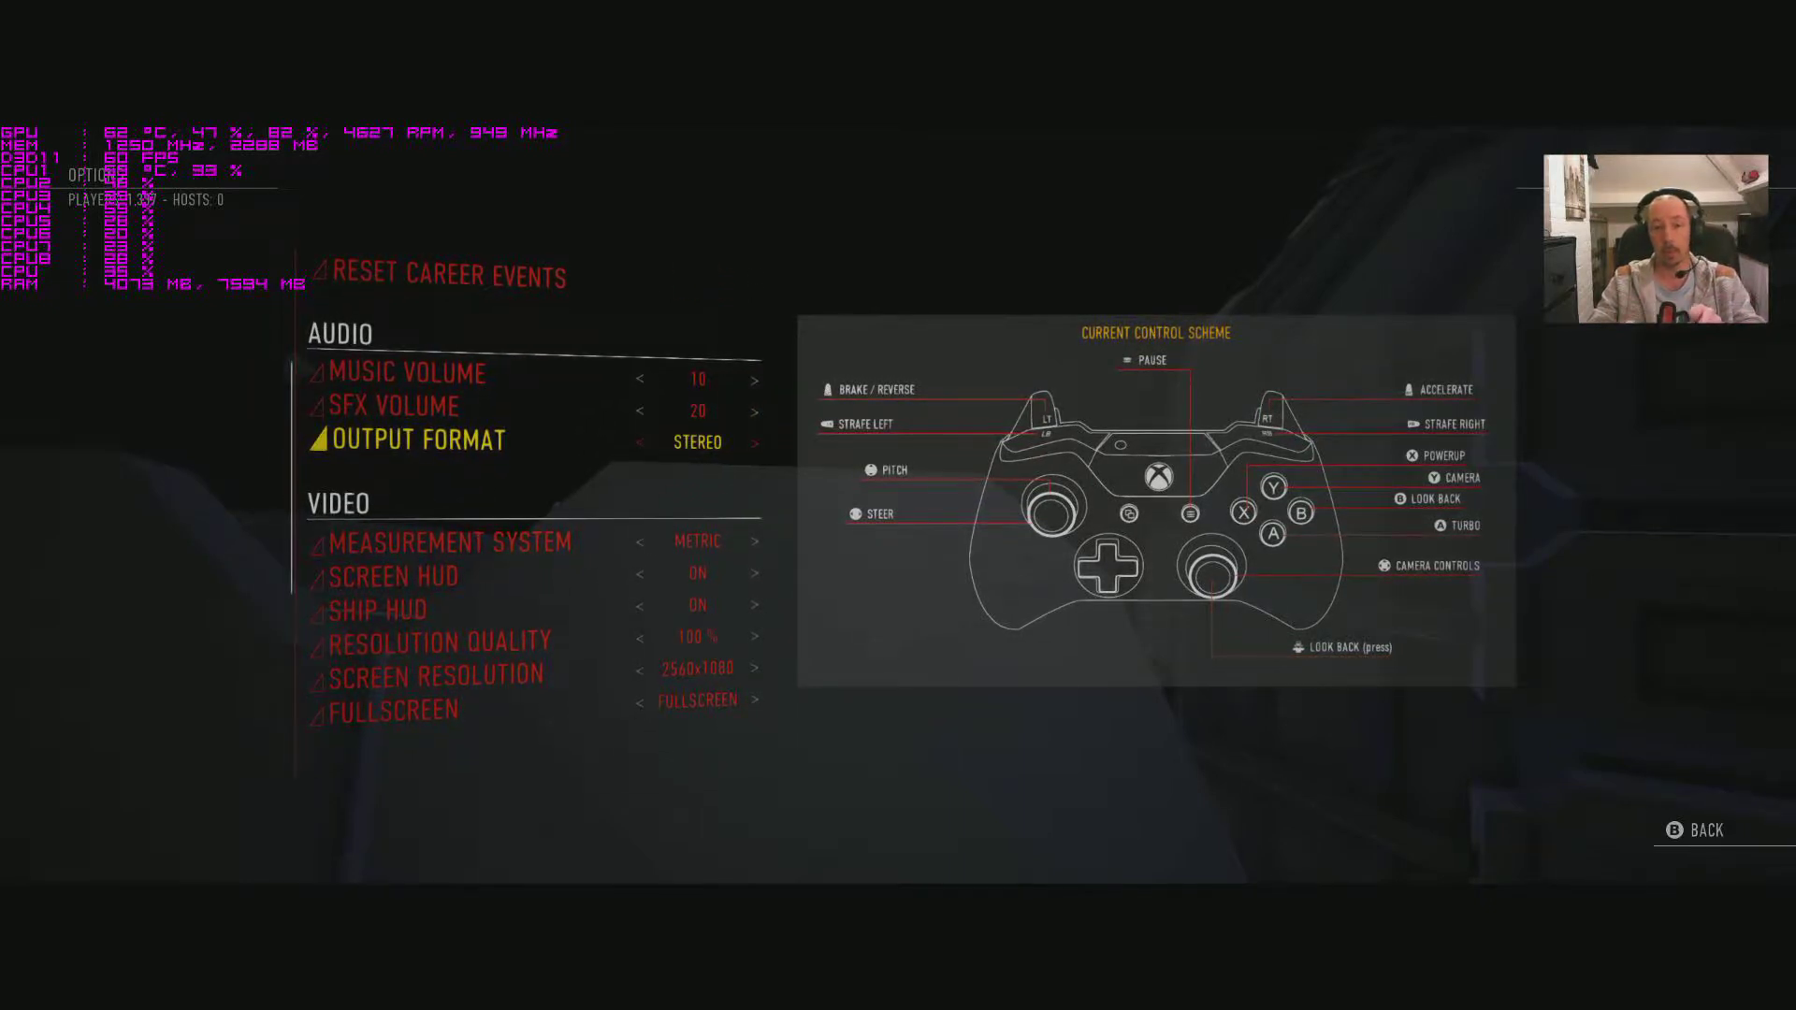
pyautogui.press('Right')
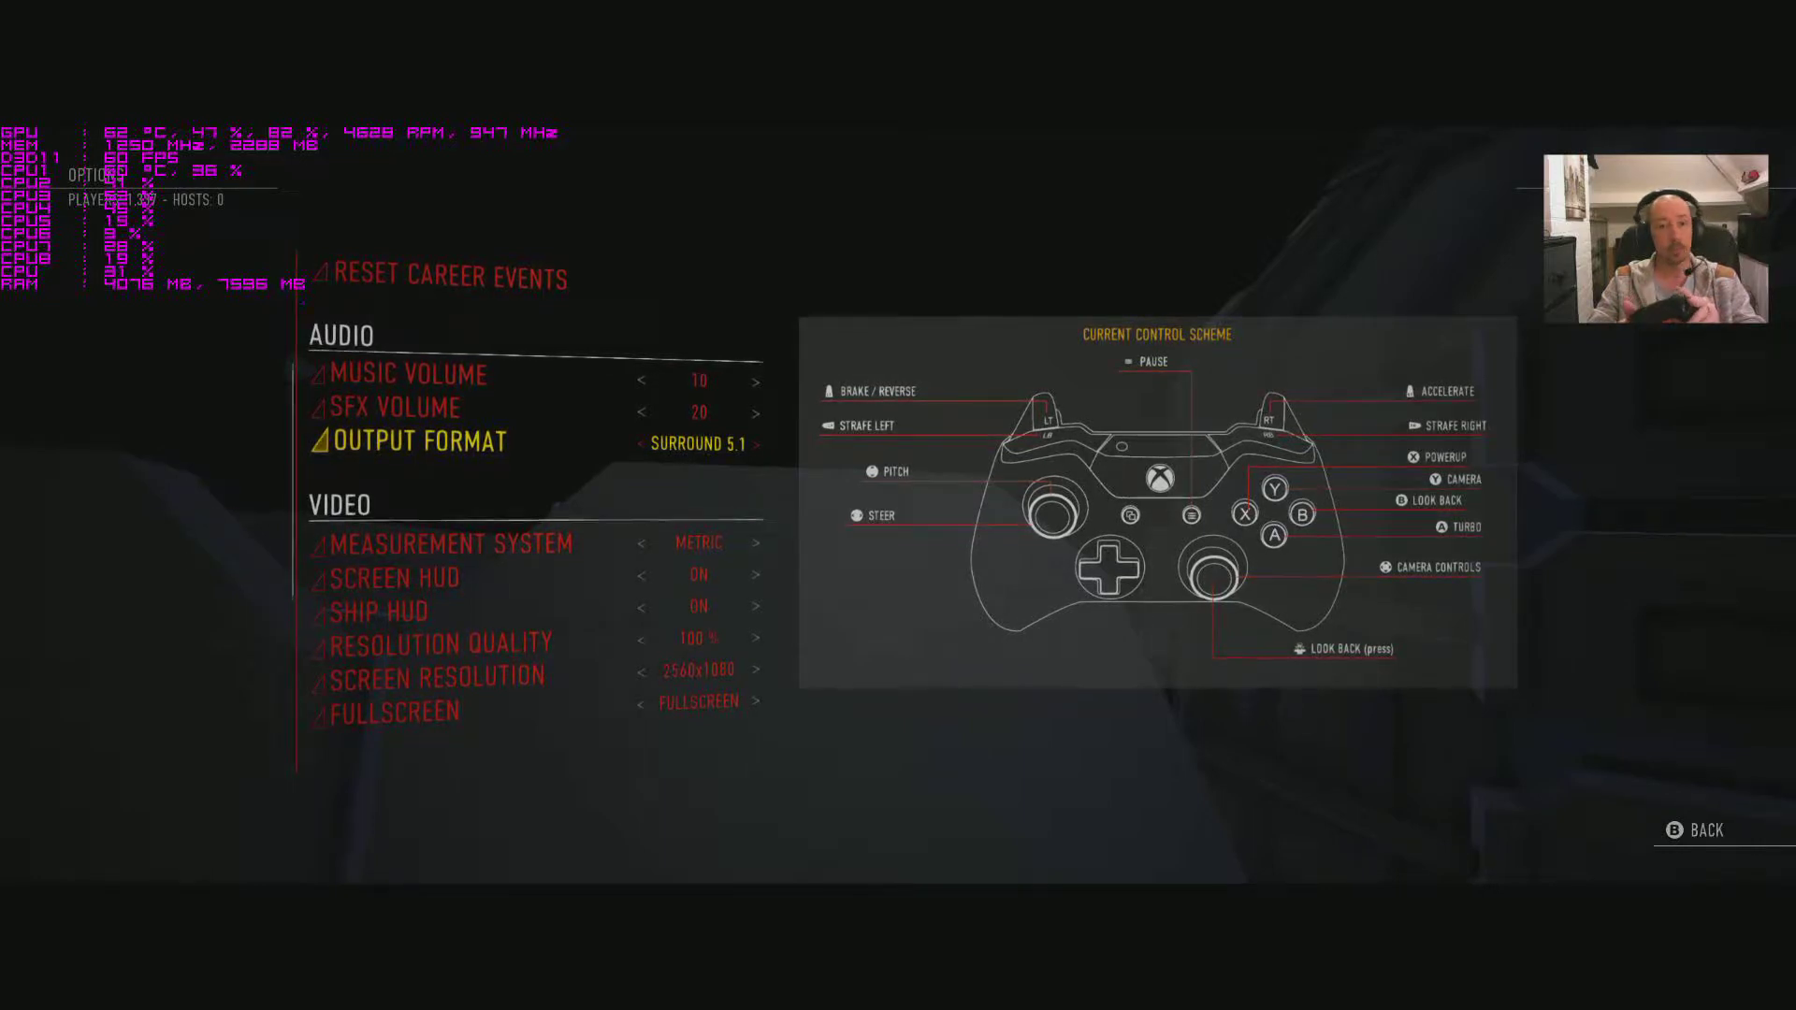
pyautogui.press('Down')
pyautogui.press('Up')
pyautogui.press('Left')
pyautogui.press('Up')
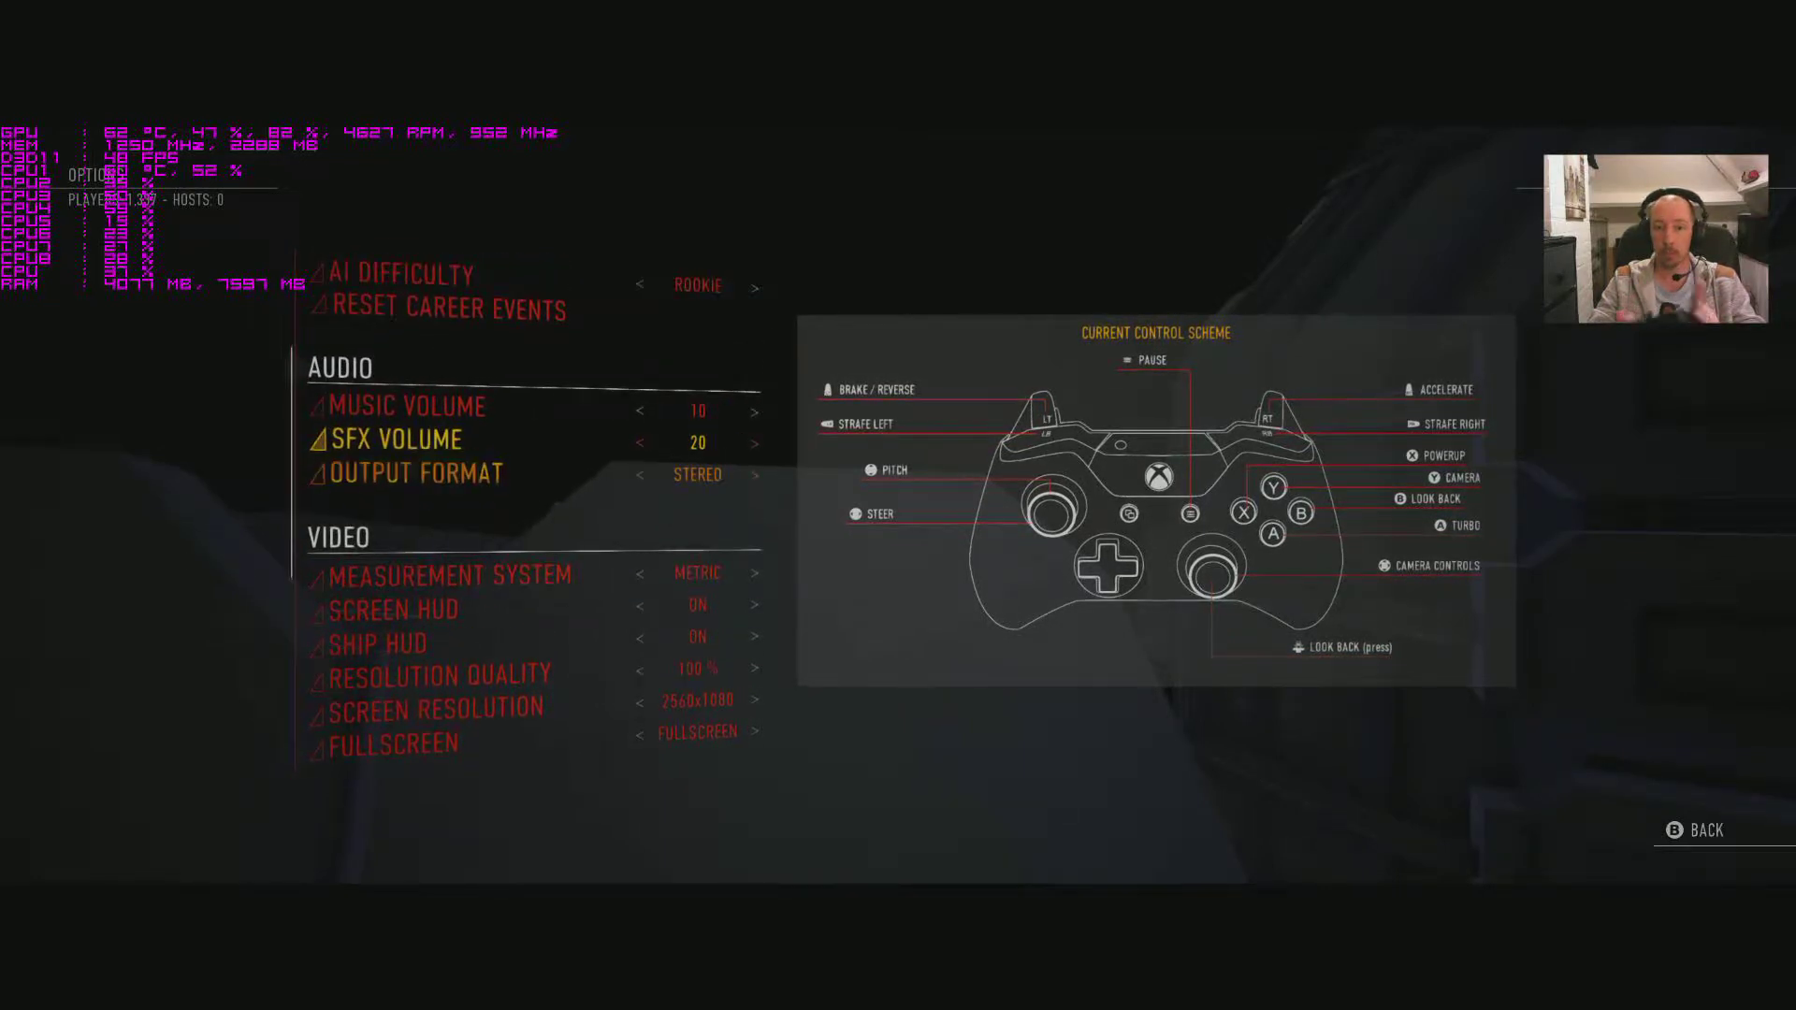
pyautogui.press('Down')
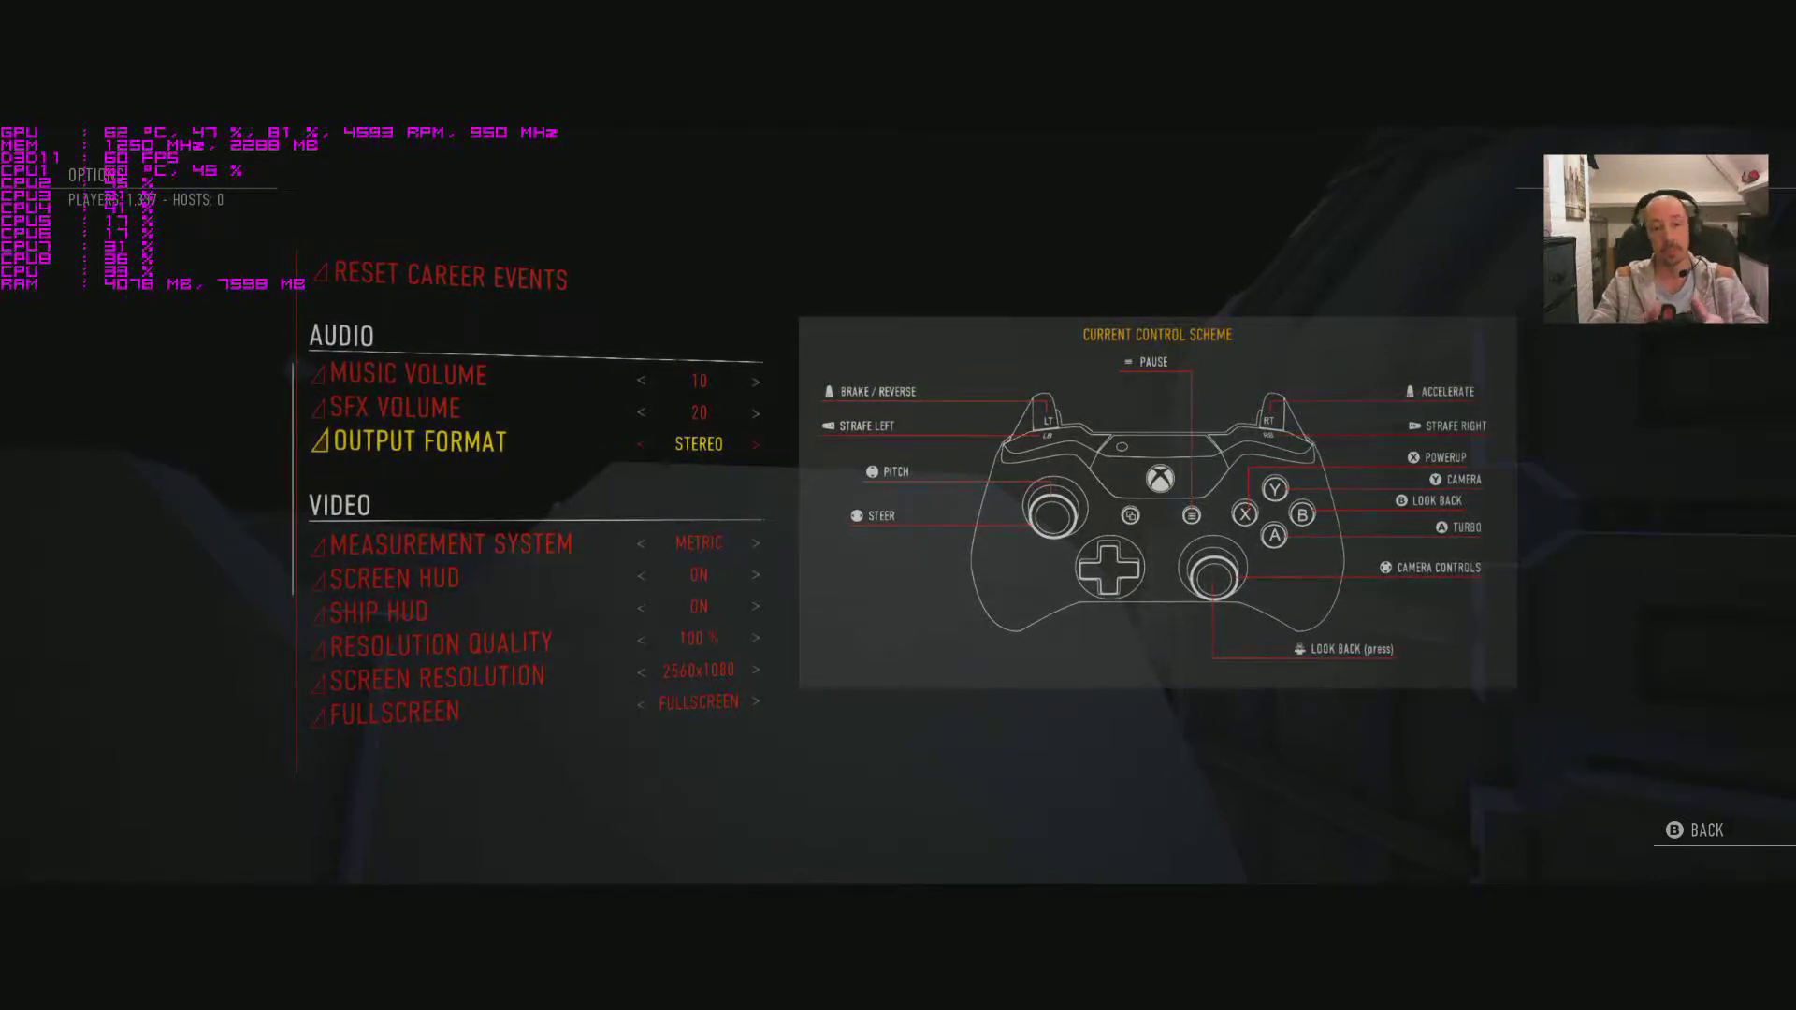
pyautogui.press('Down')
pyautogui.press('Down')
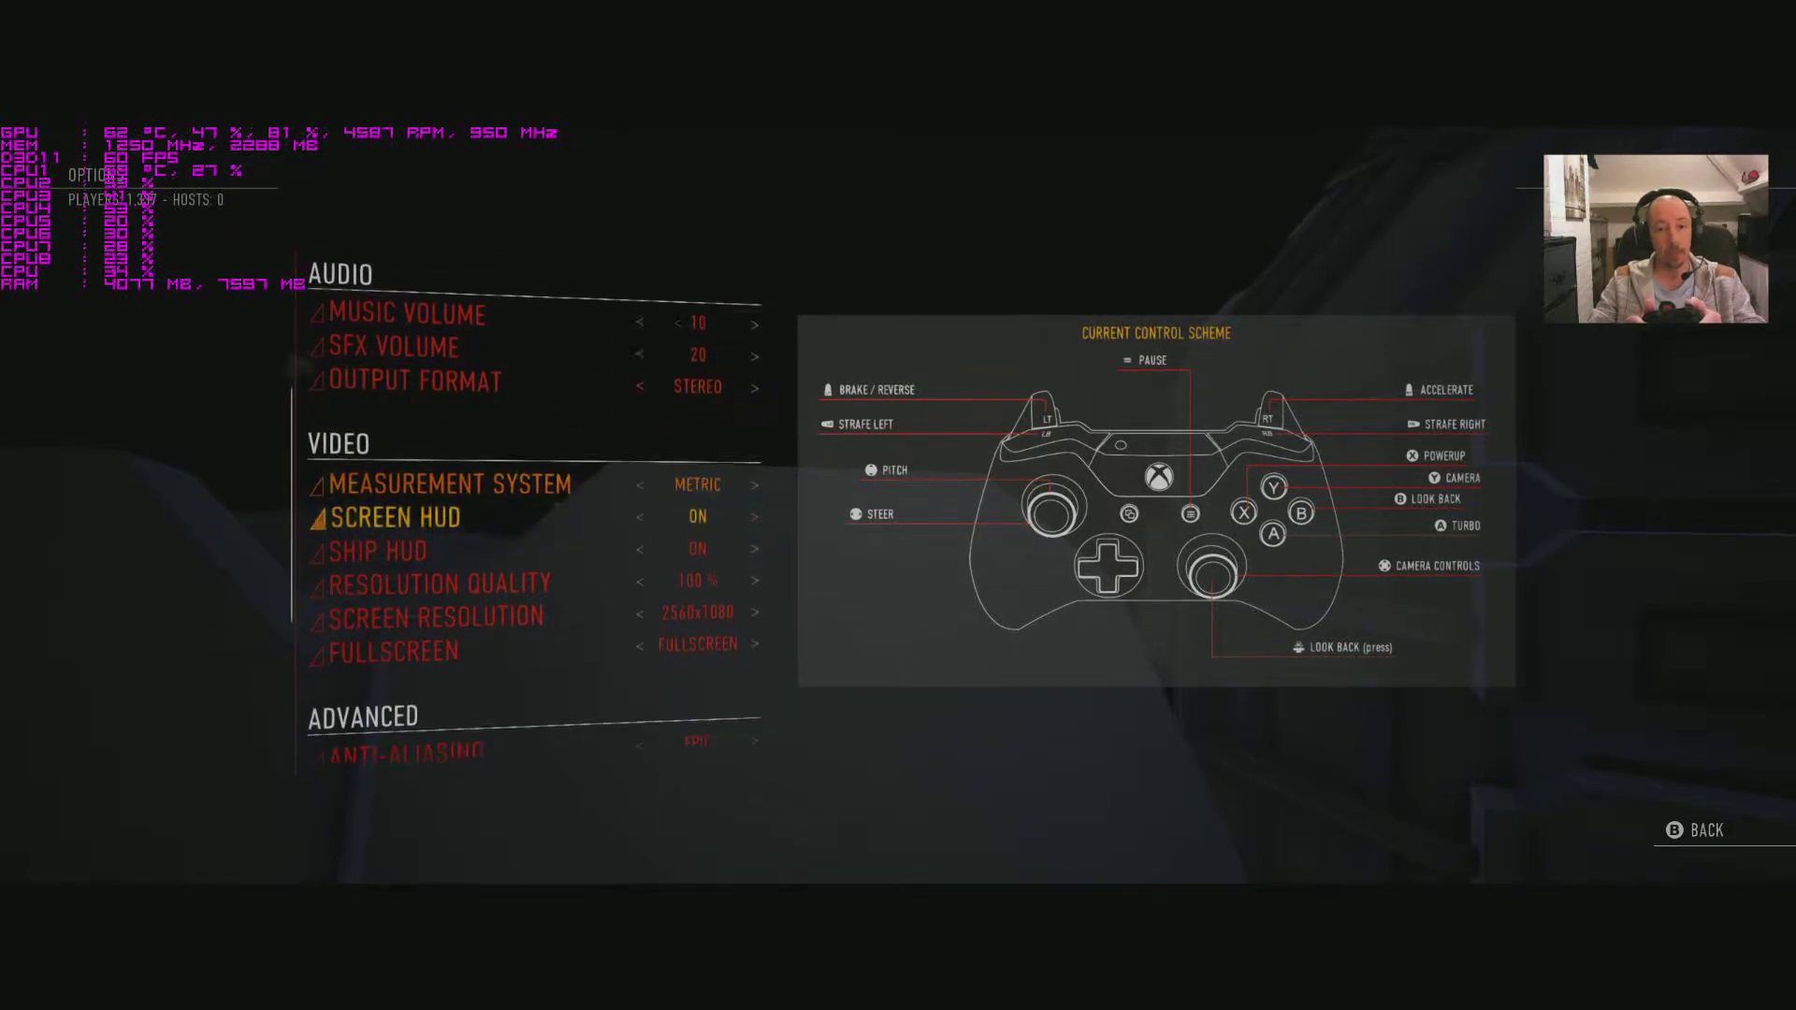
pyautogui.press('Up')
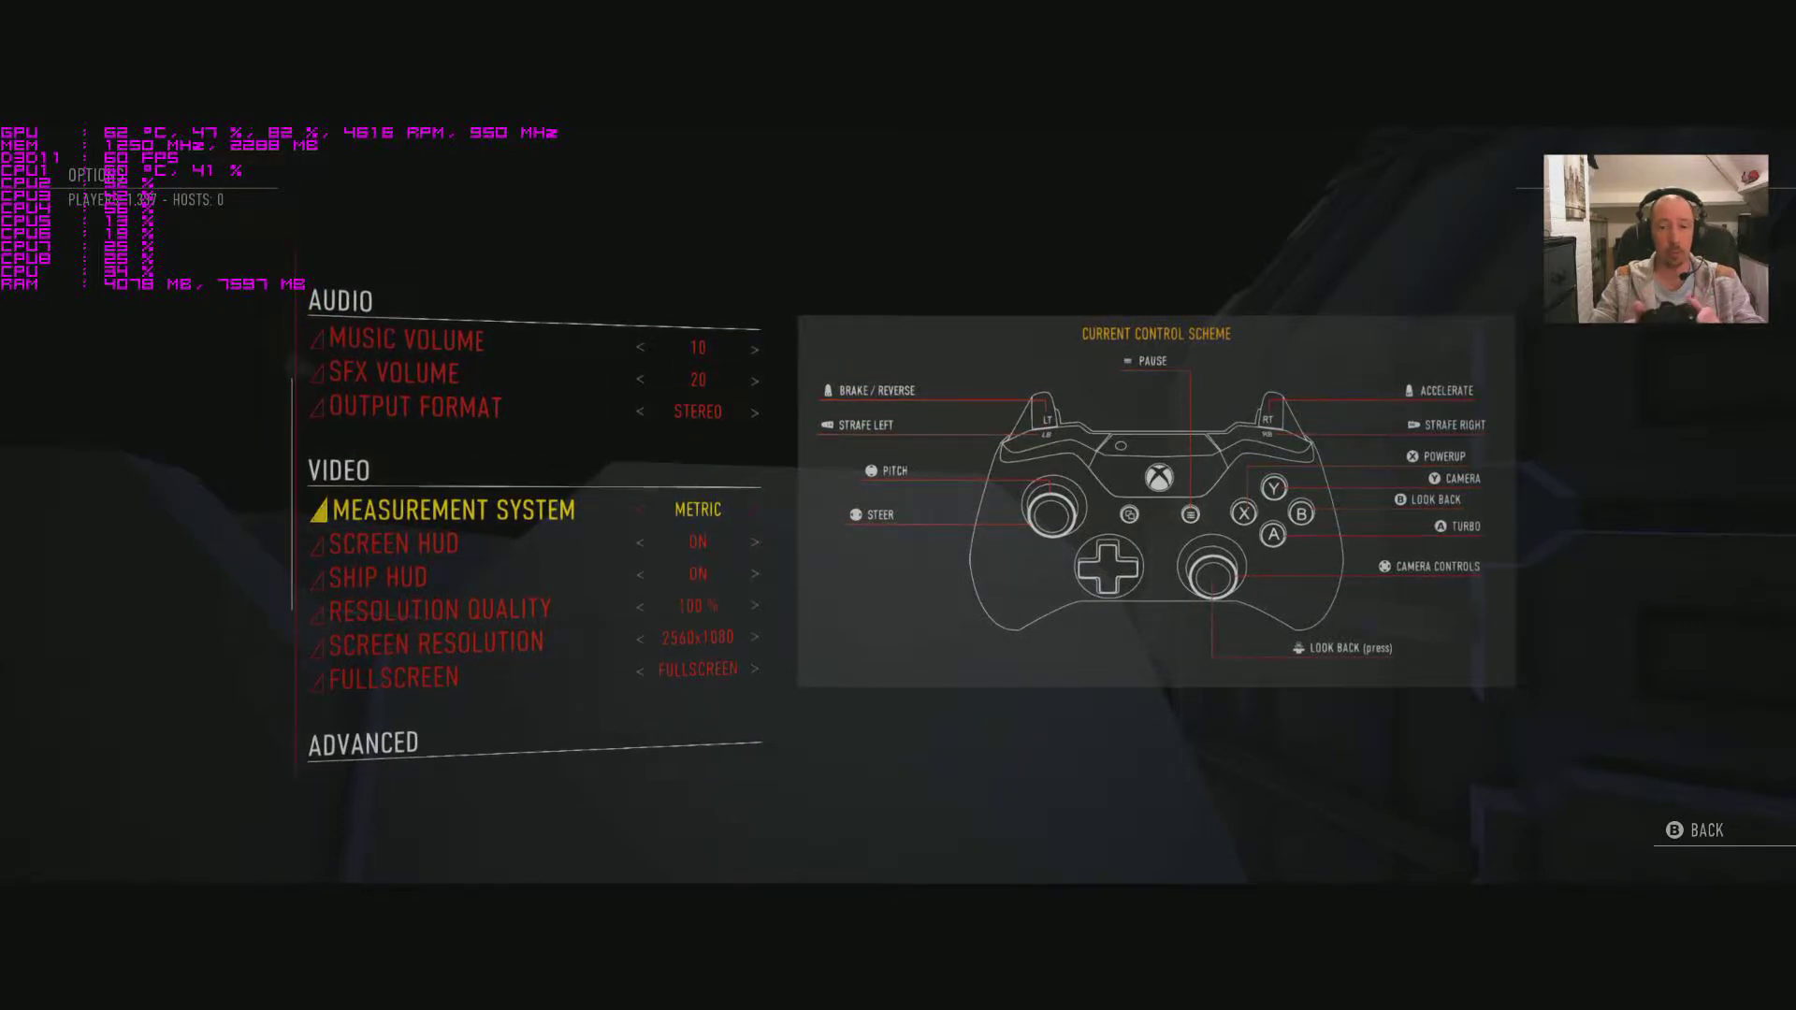
pyautogui.press('Right')
pyautogui.press('Left')
pyautogui.press('Down')
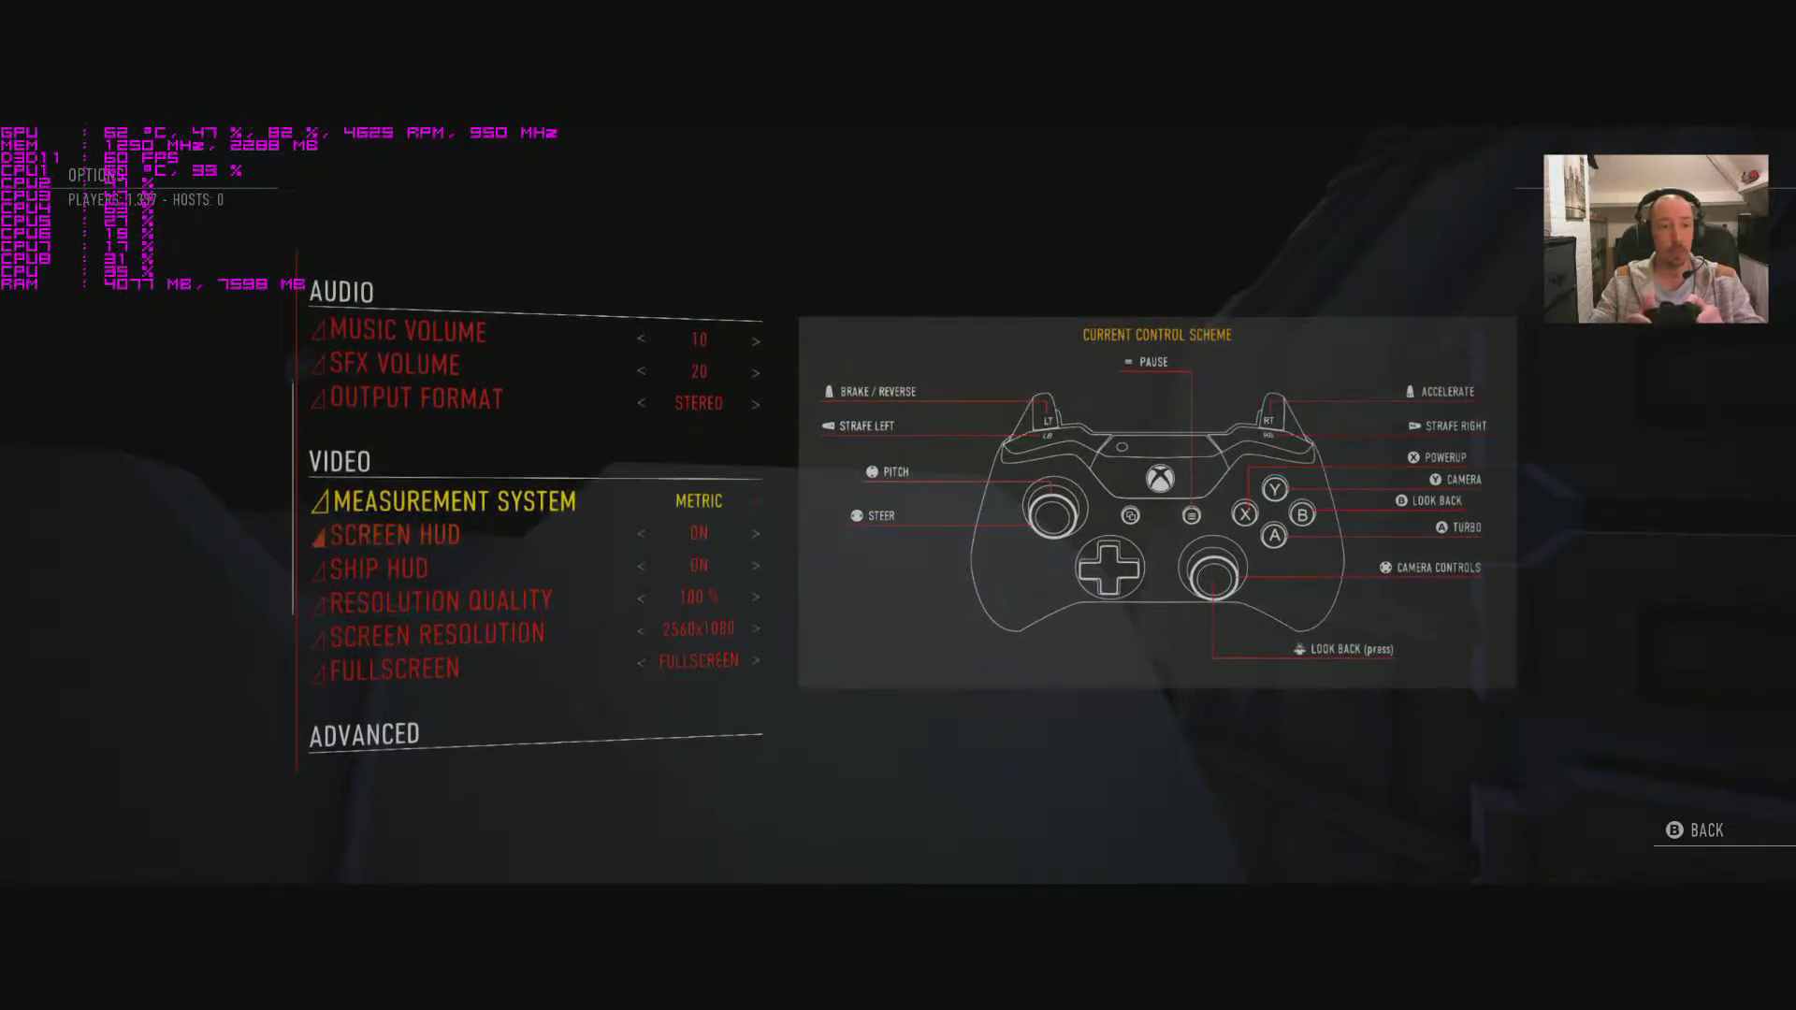
pyautogui.press('Right')
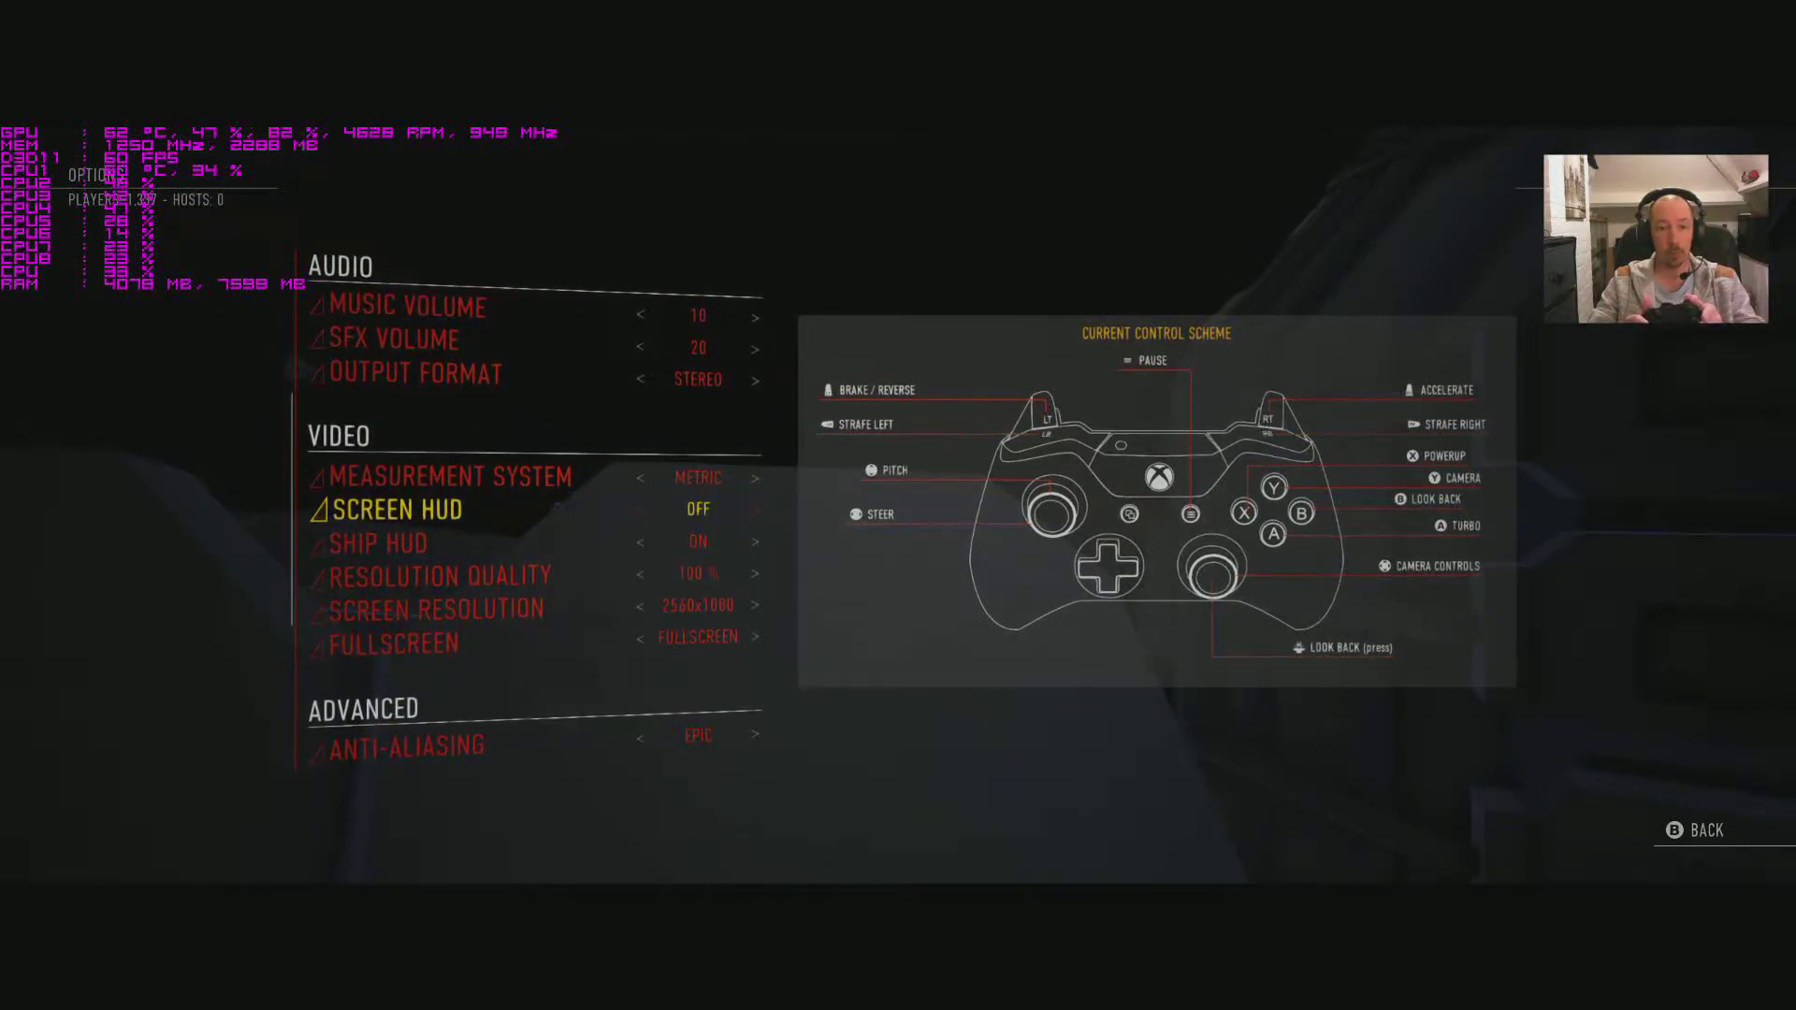
pyautogui.press('Down')
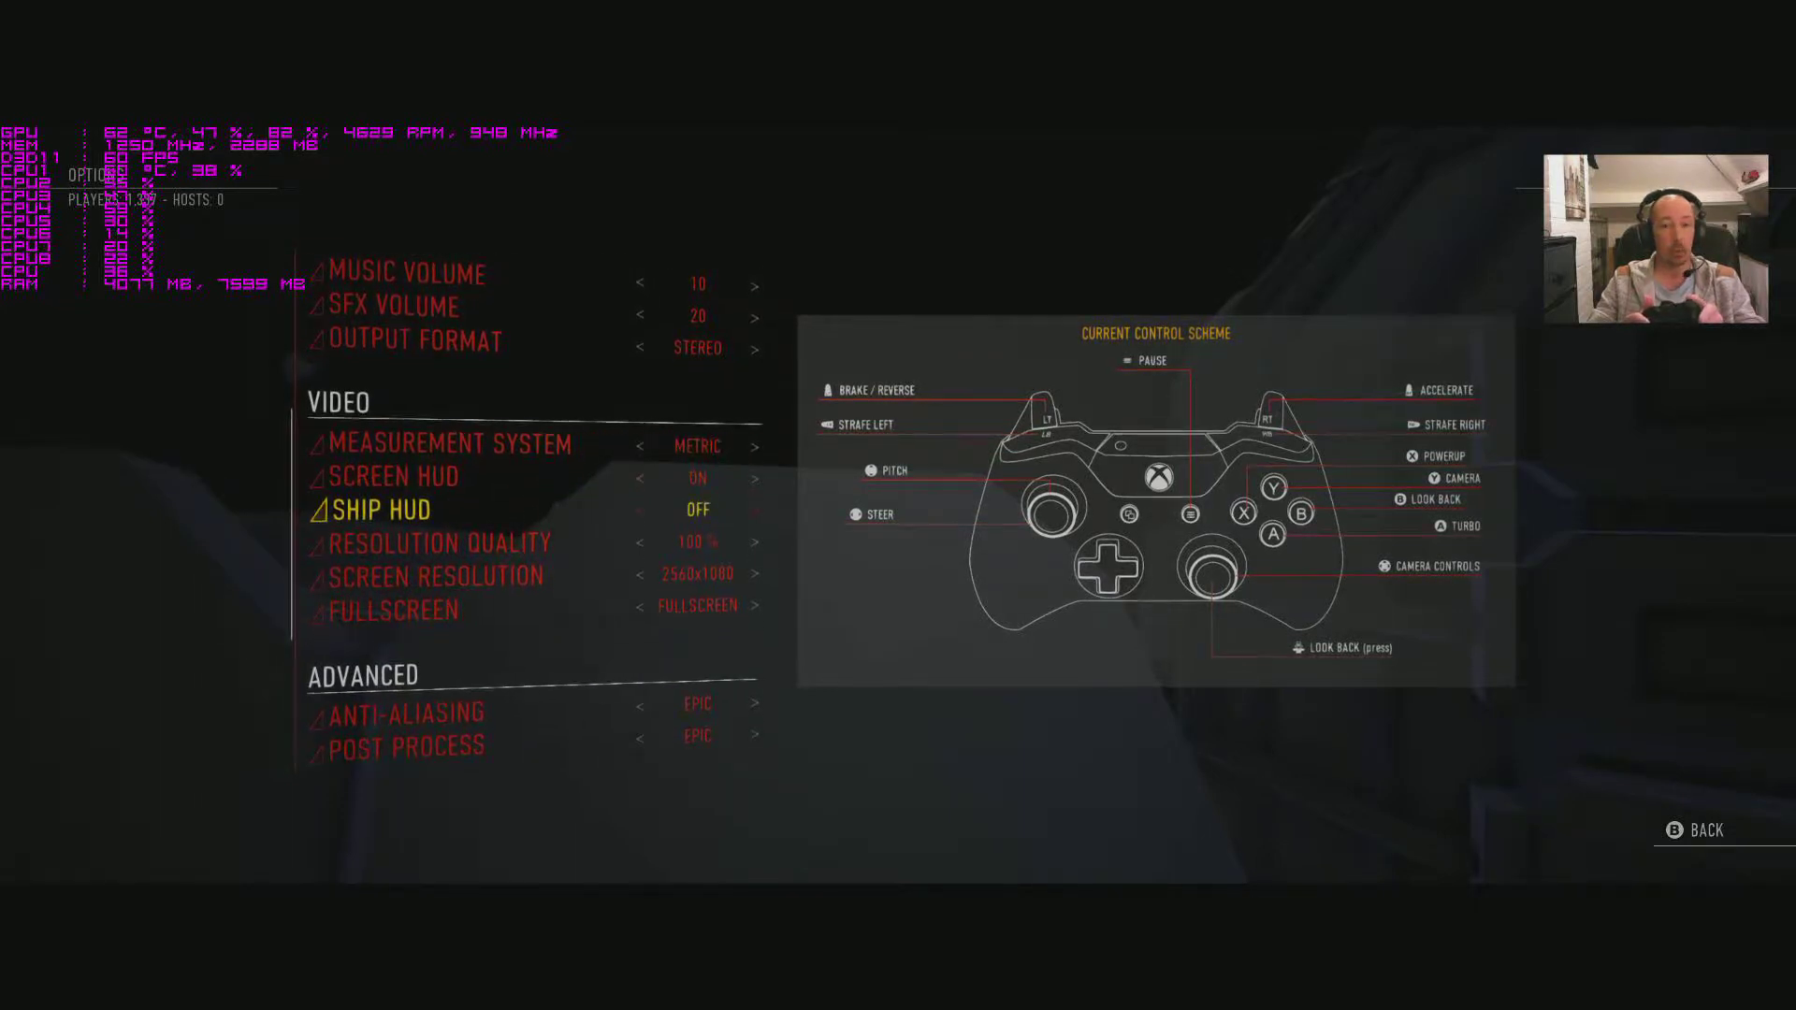
pyautogui.press('Down')
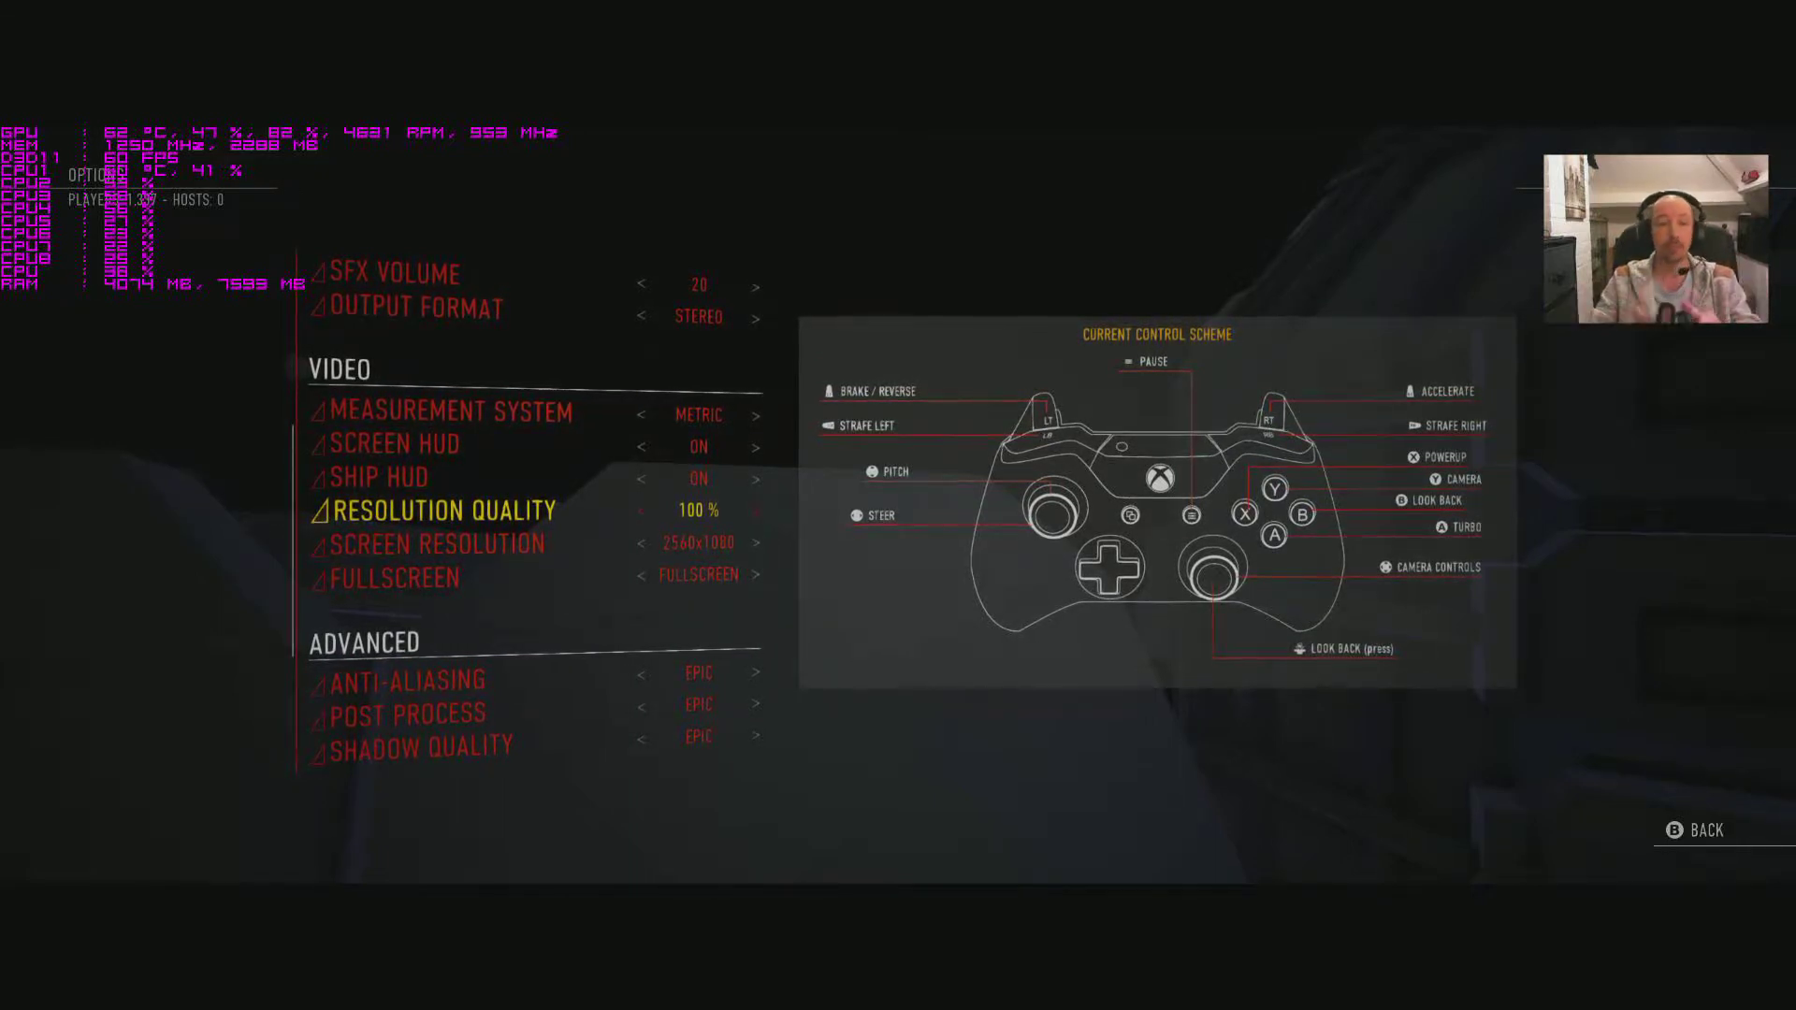
pyautogui.click(436, 544)
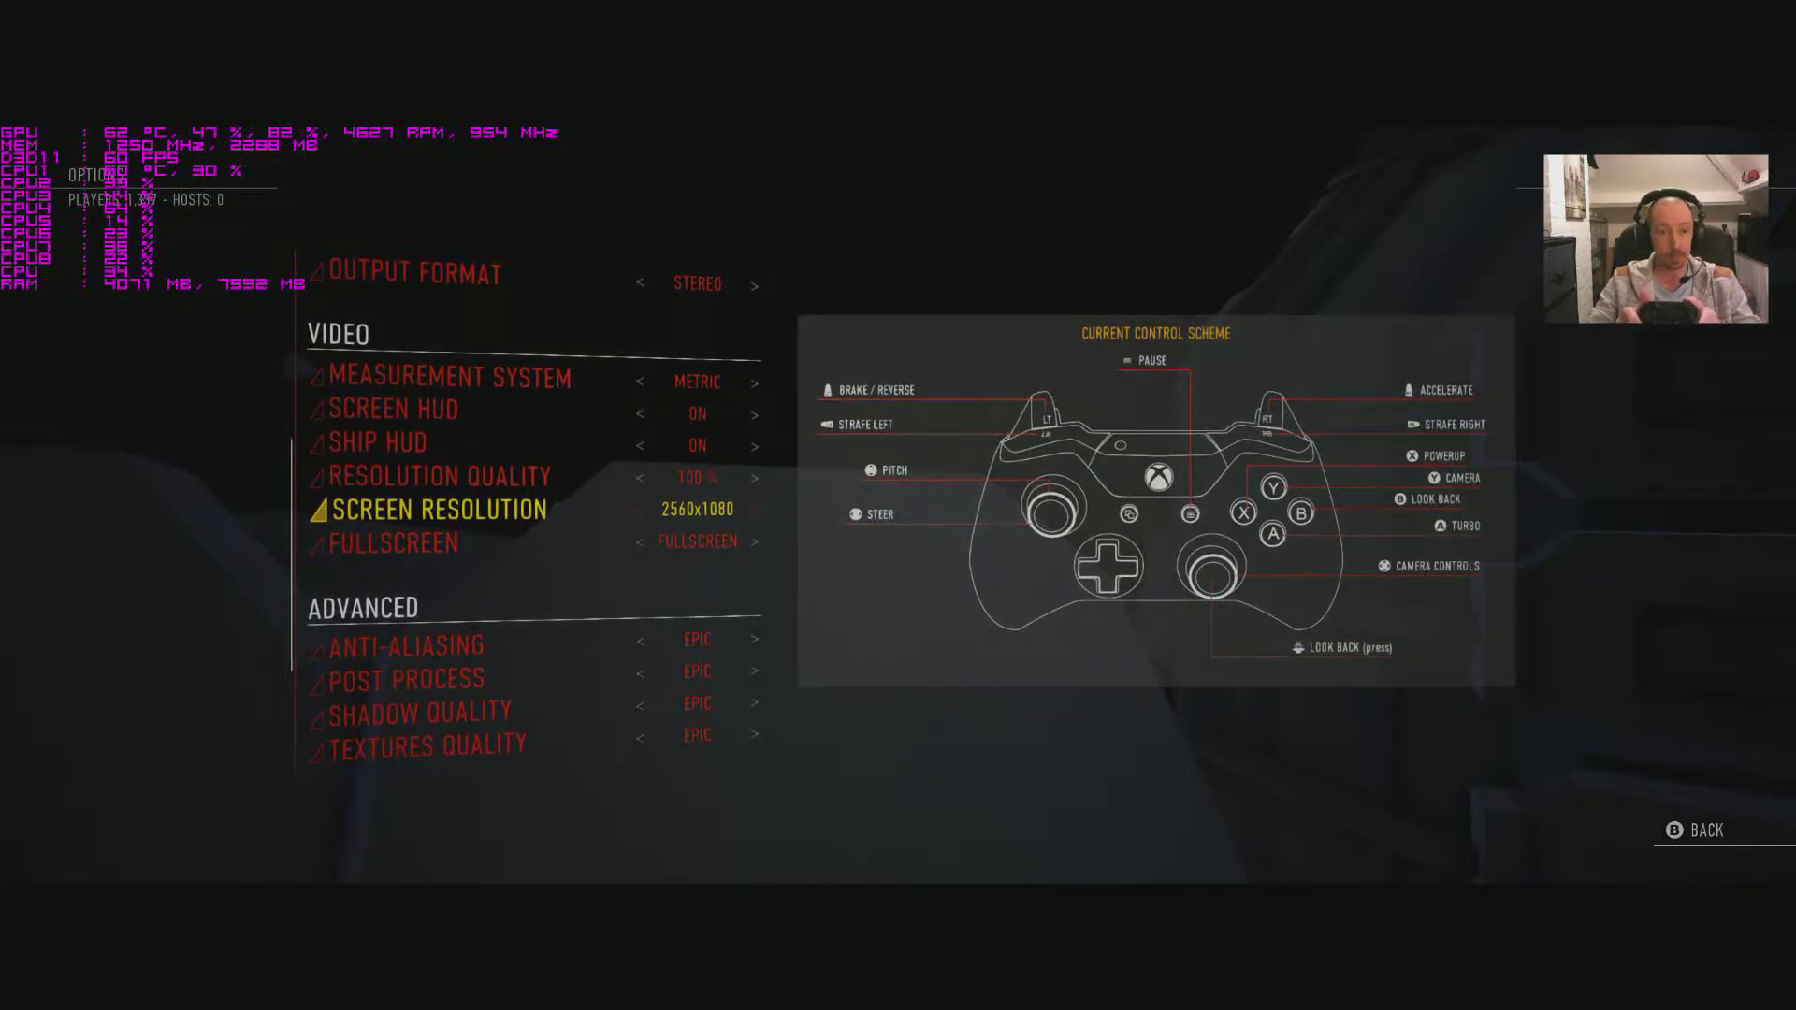
pyautogui.press('Down')
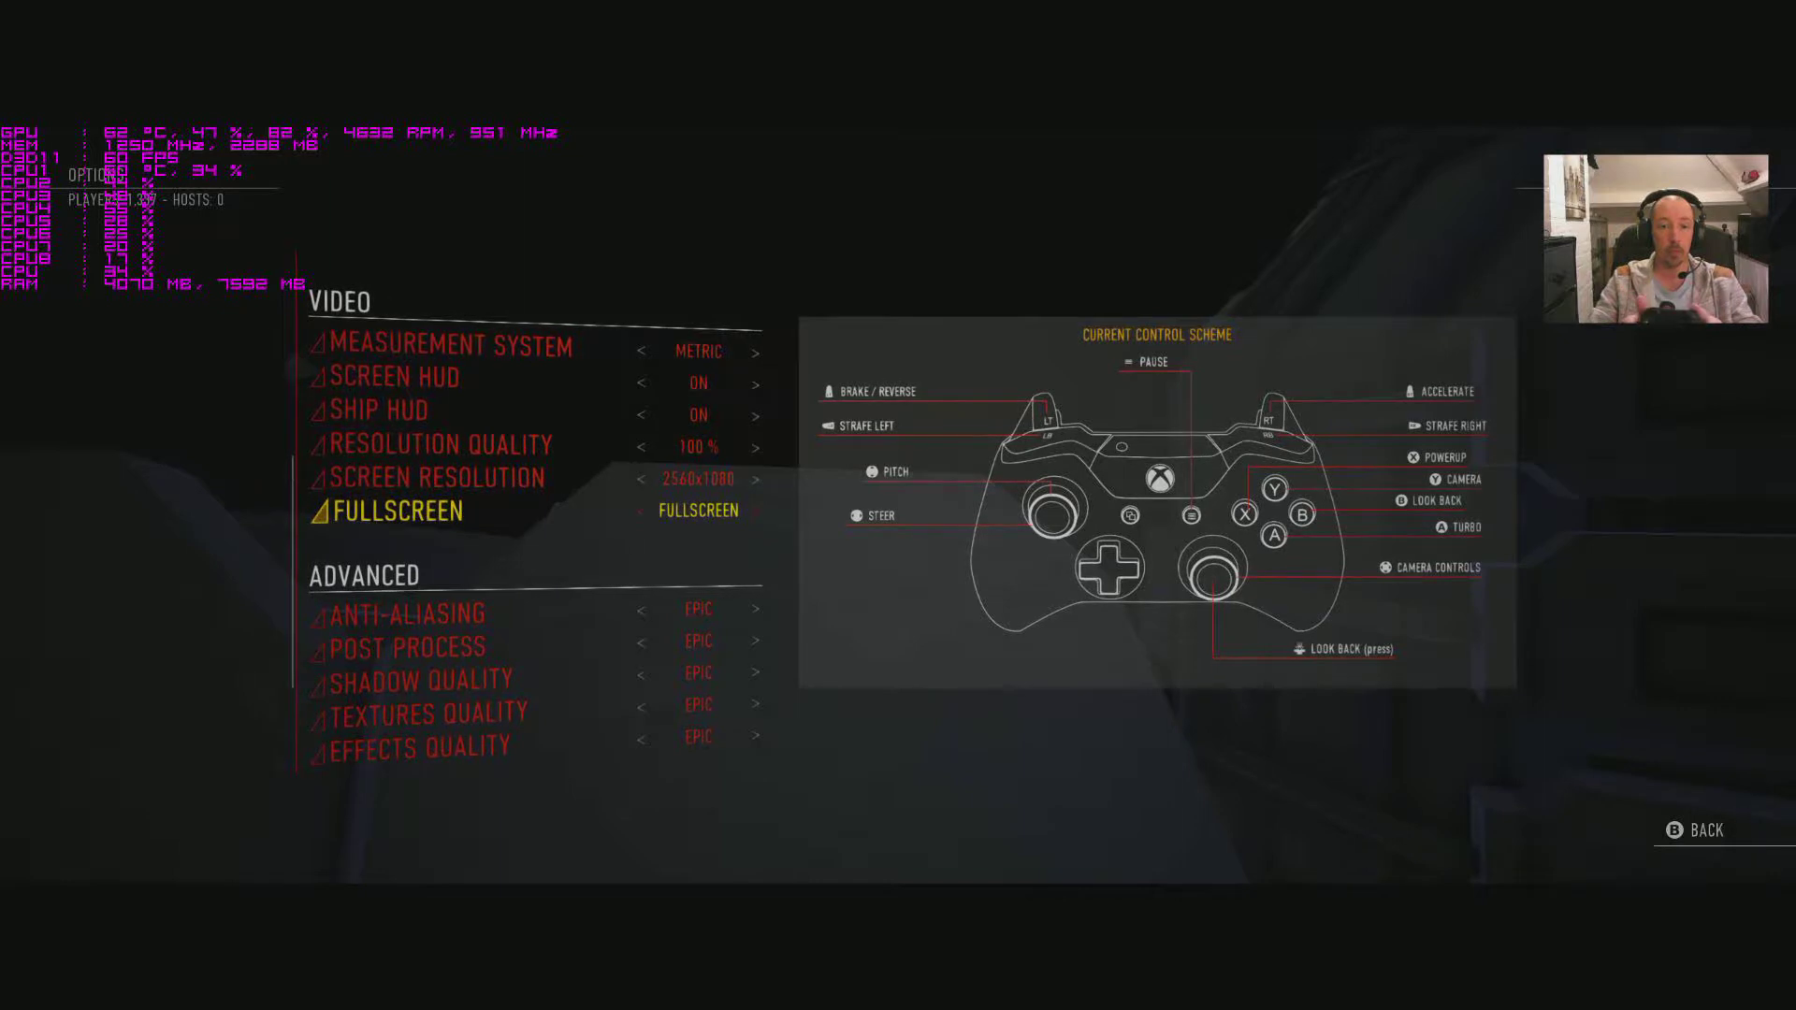
pyautogui.press('Right')
pyautogui.press('Right')
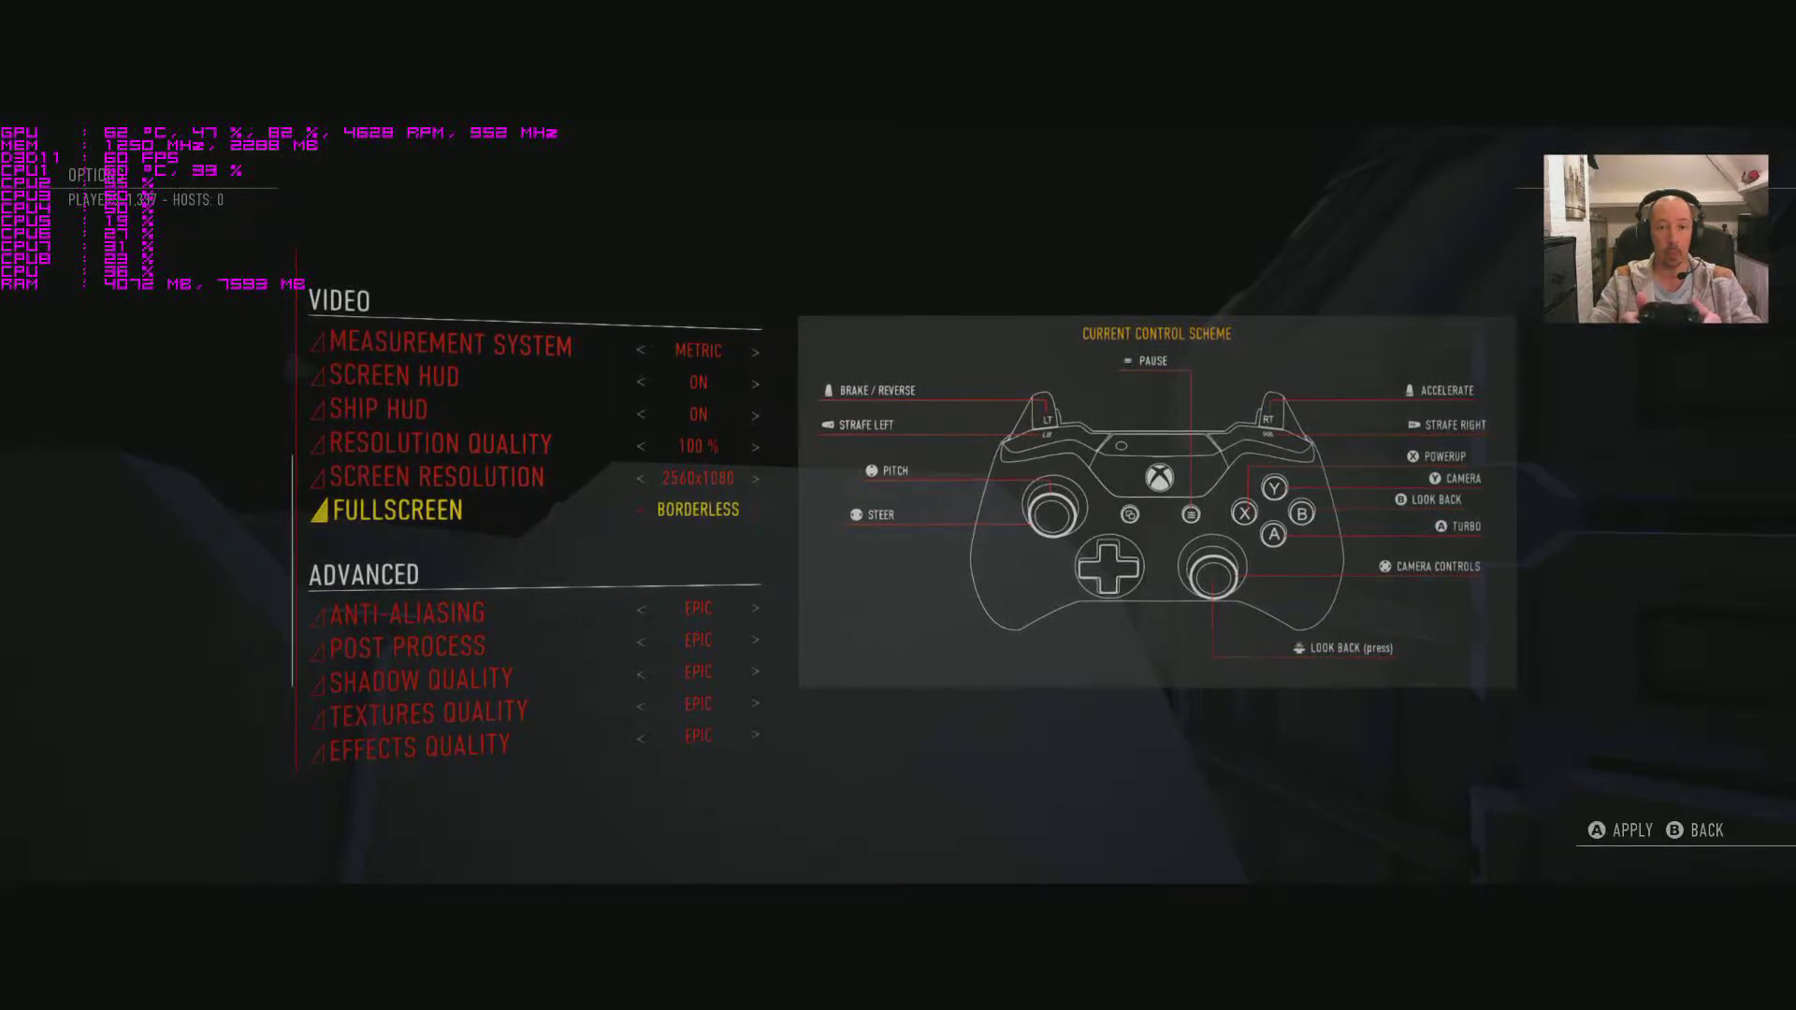
pyautogui.press('Right')
pyautogui.press('Down')
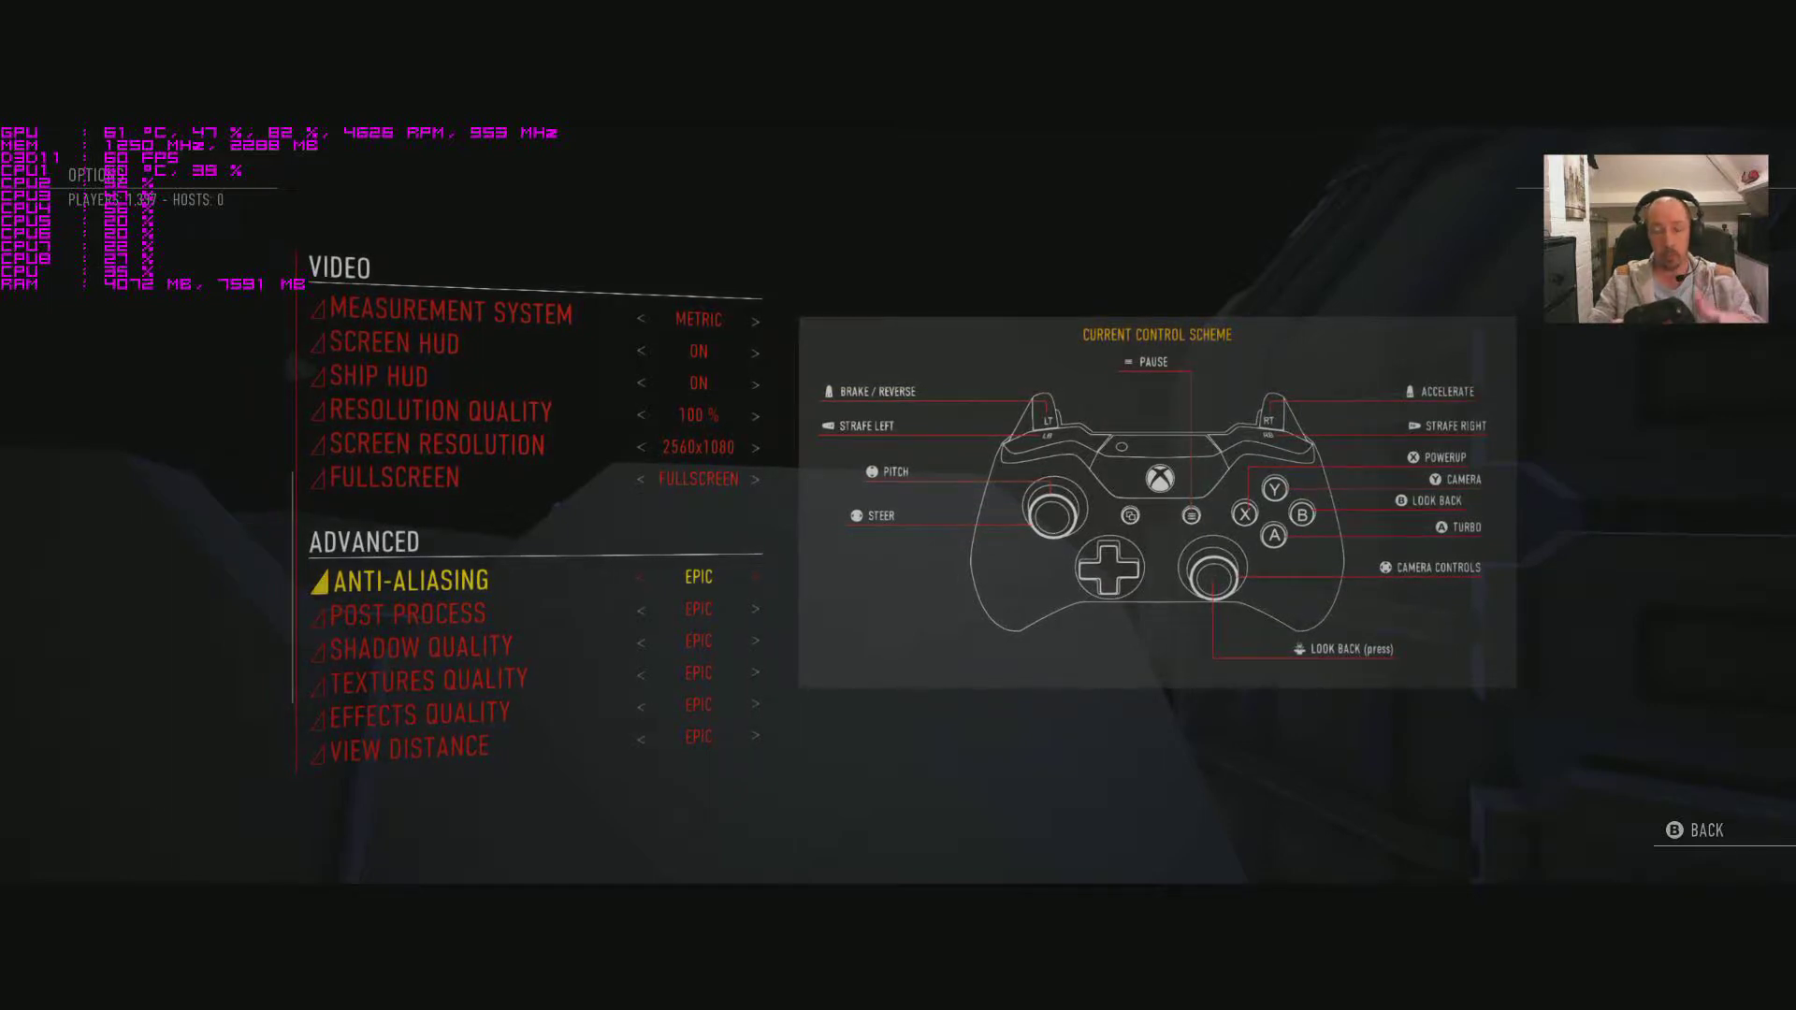
pyautogui.press('Left')
pyautogui.press('Left')
pyautogui.press('Left')
pyautogui.press('Left')
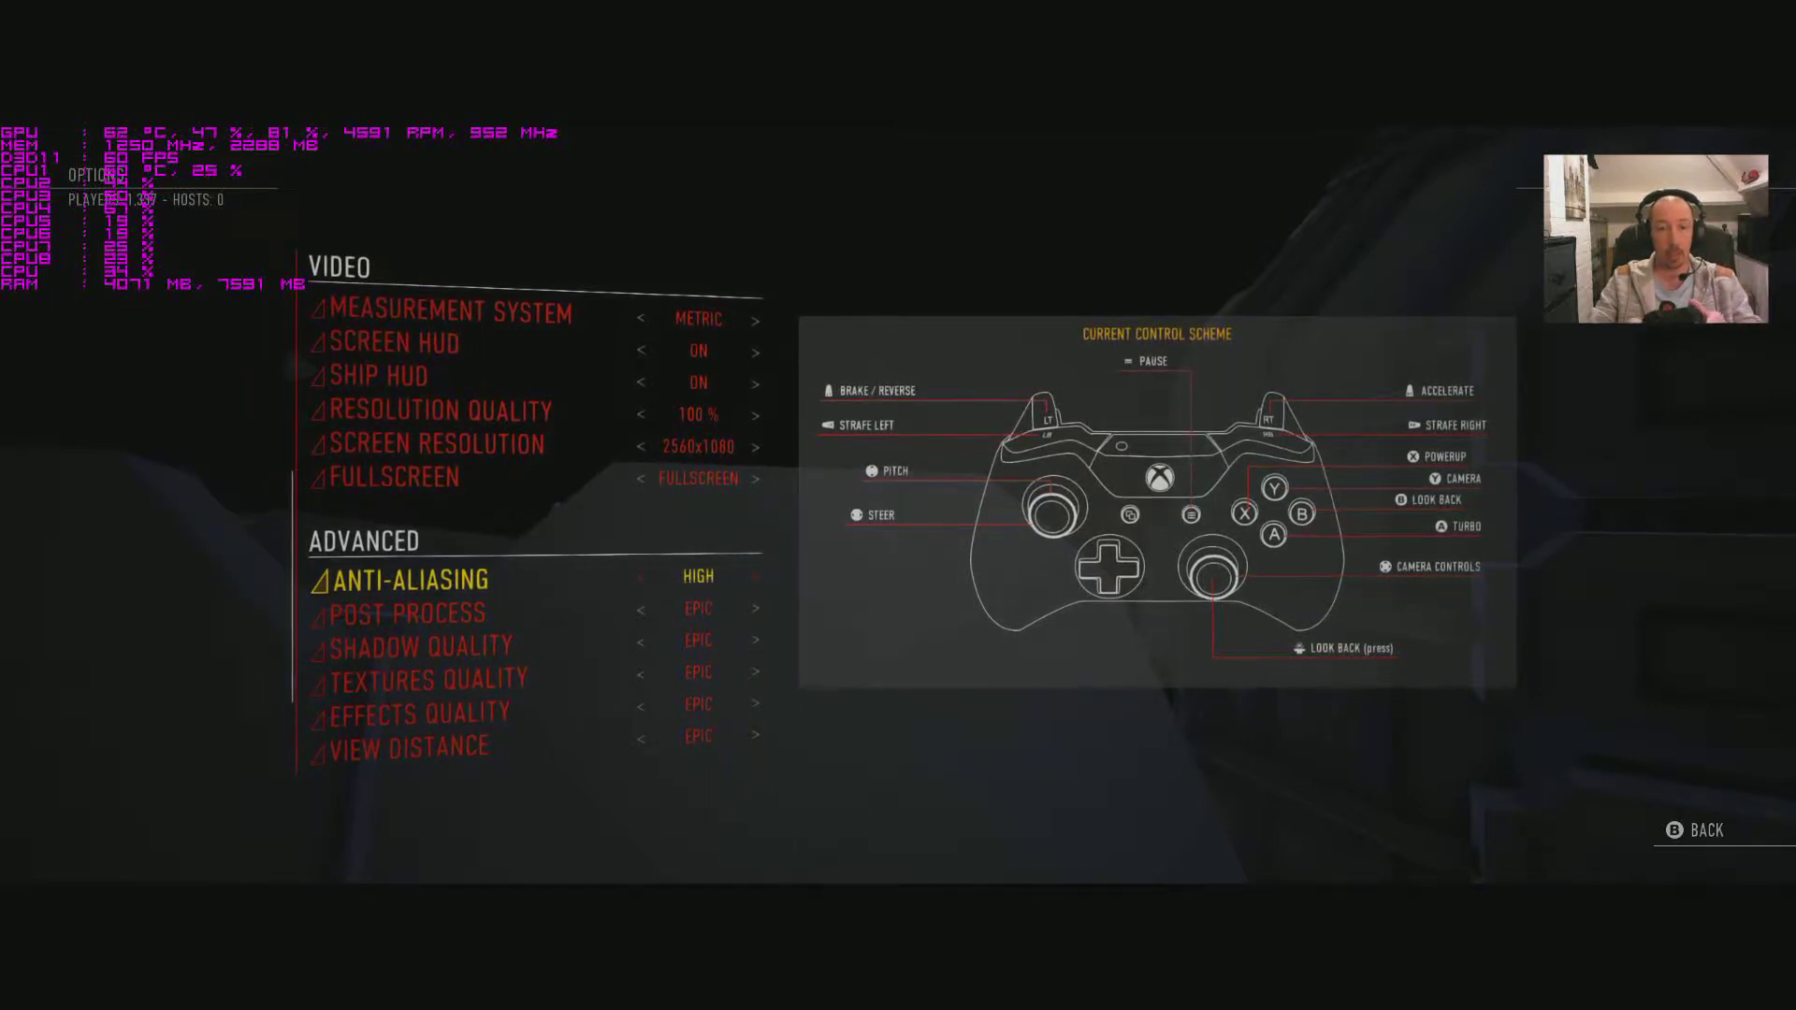
pyautogui.press('Right')
pyautogui.press('Right')
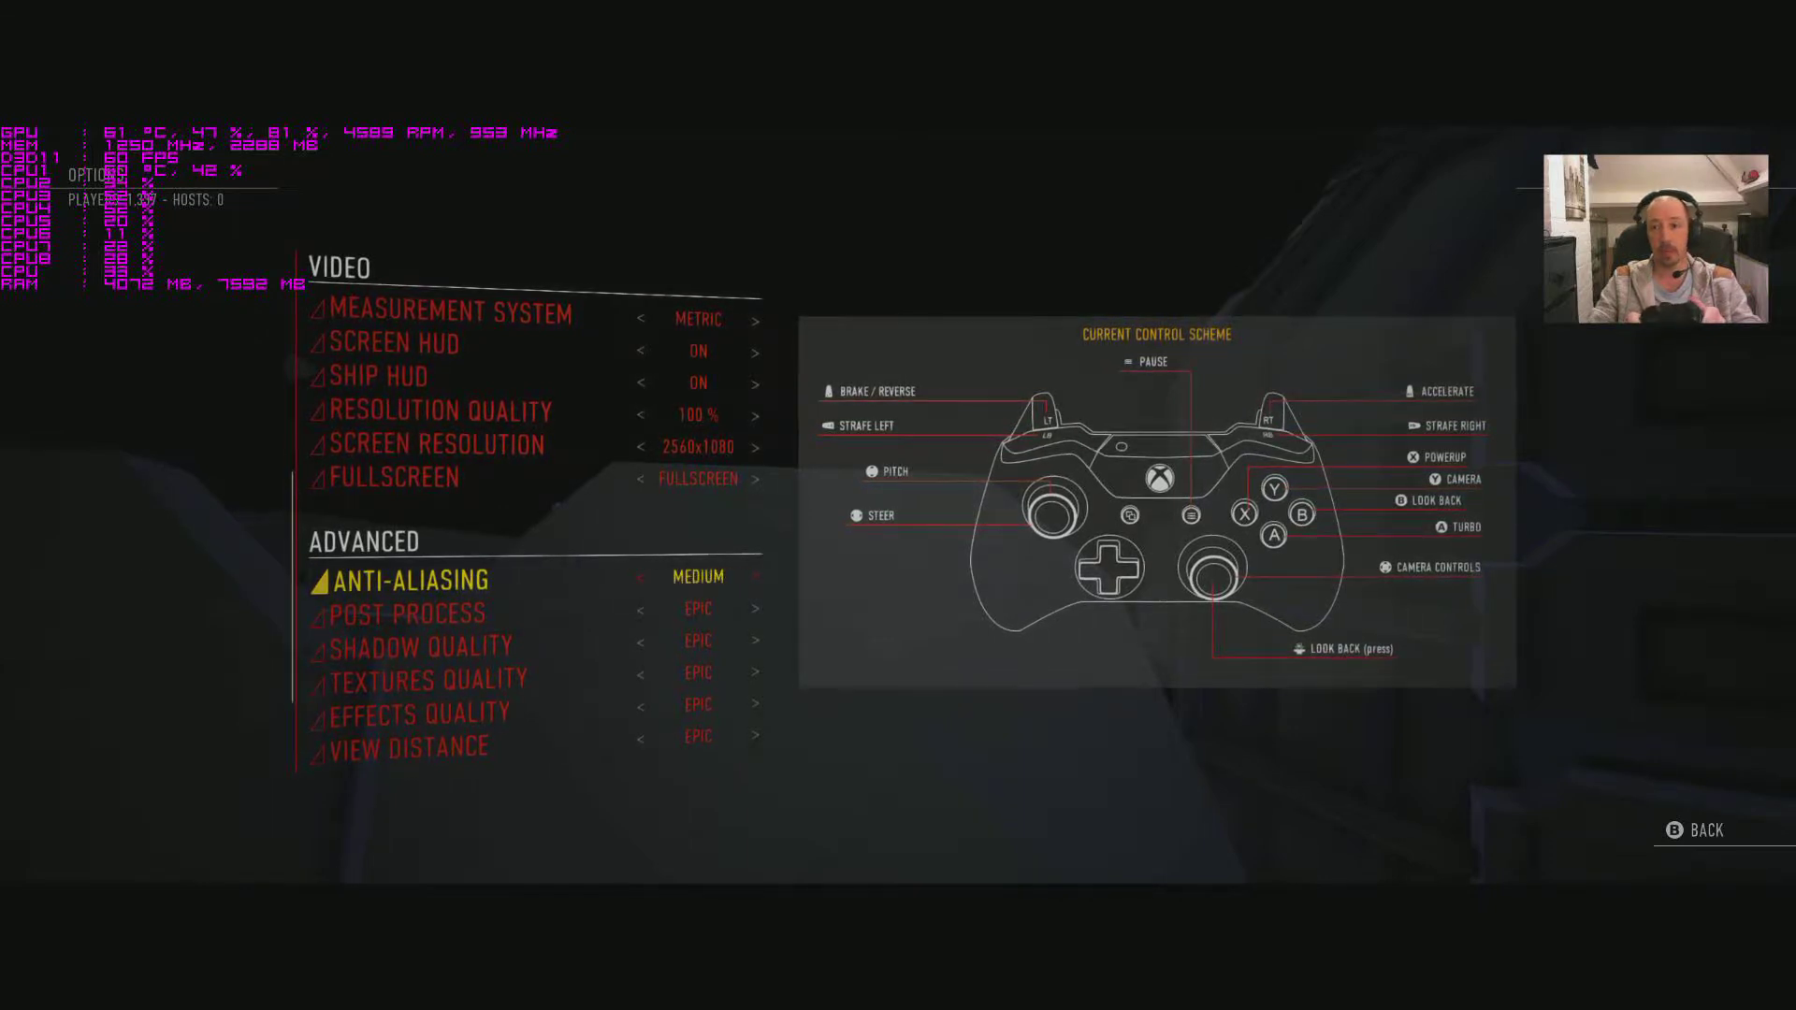
pyautogui.press('Right')
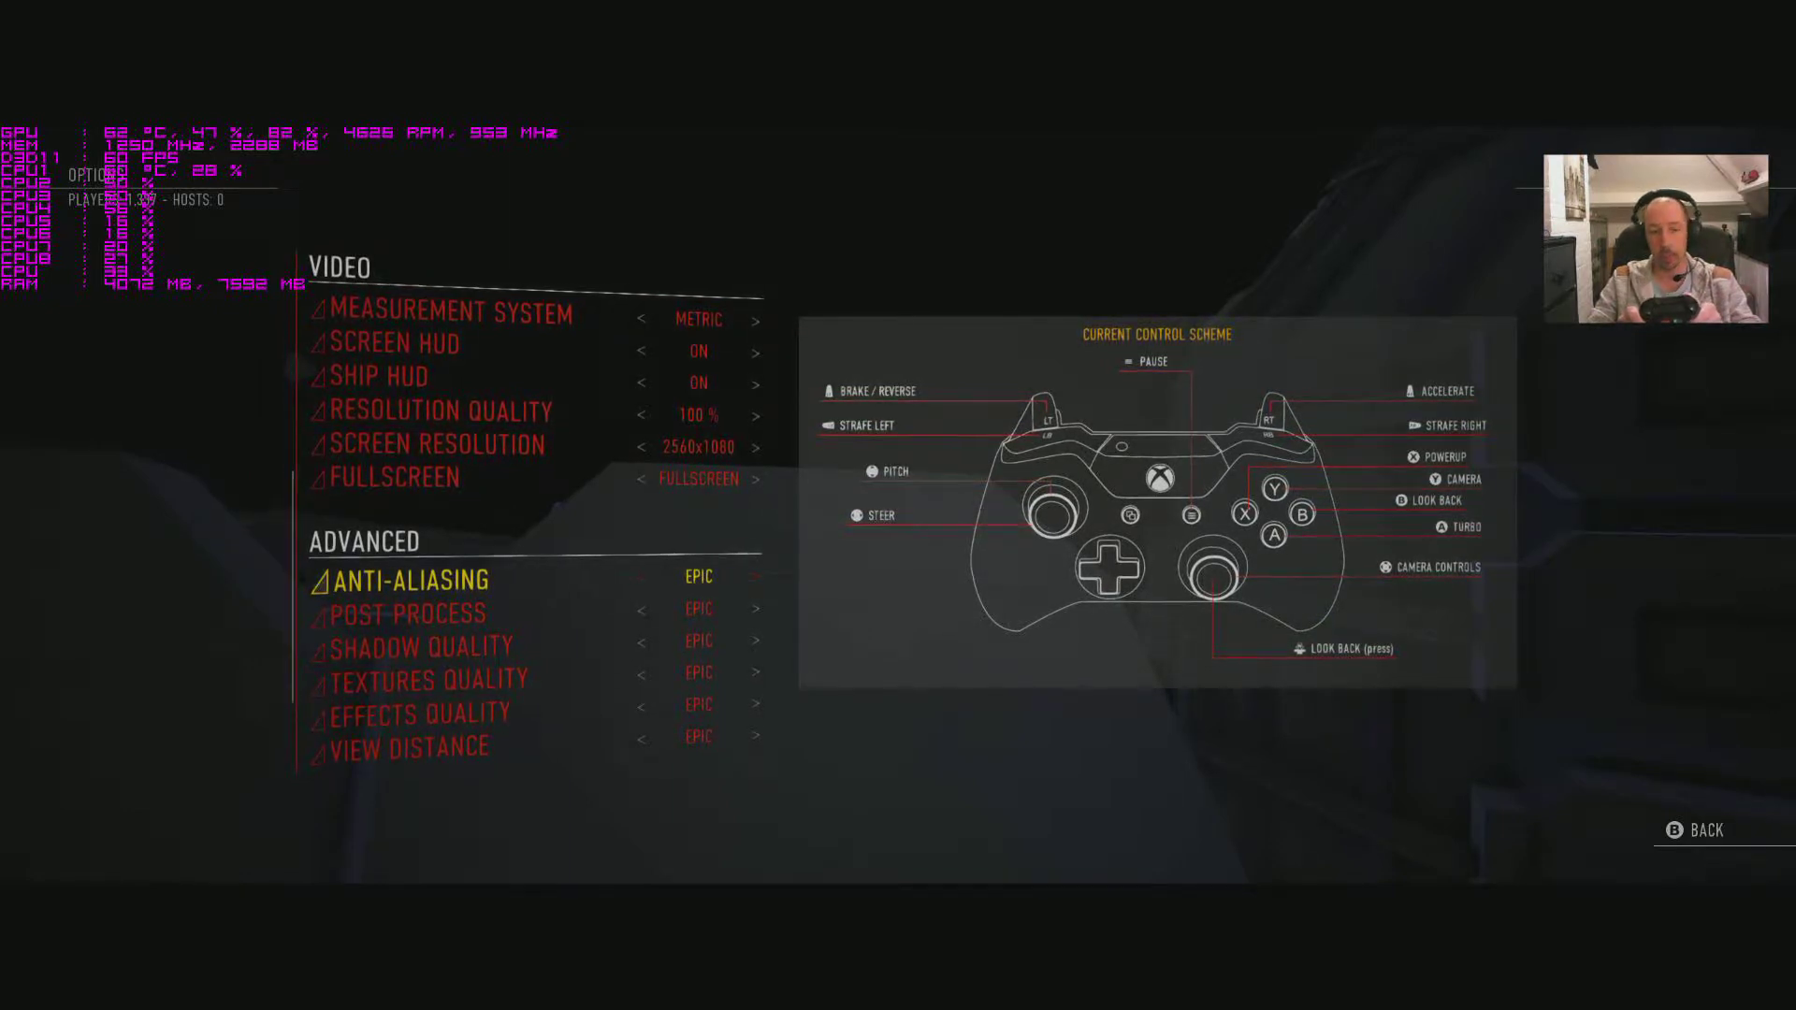
pyautogui.press('Down')
pyautogui.press('Left')
pyautogui.press('Left')
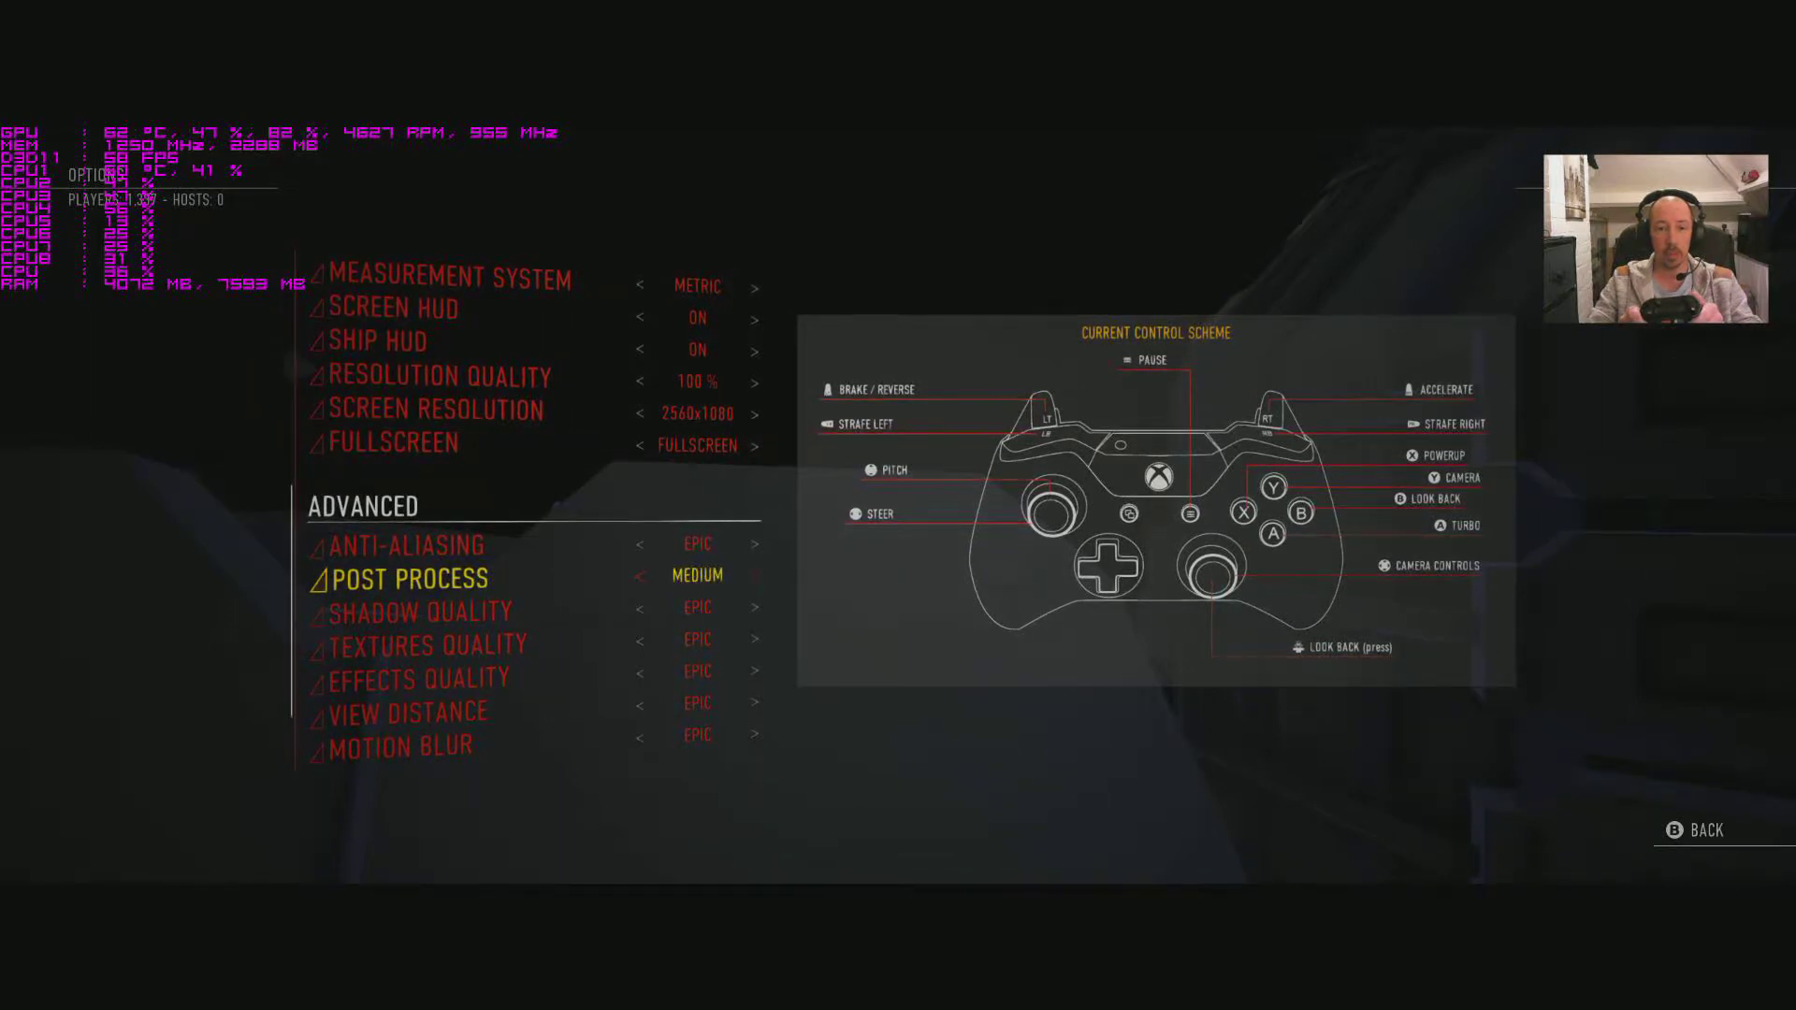
pyautogui.press('Right')
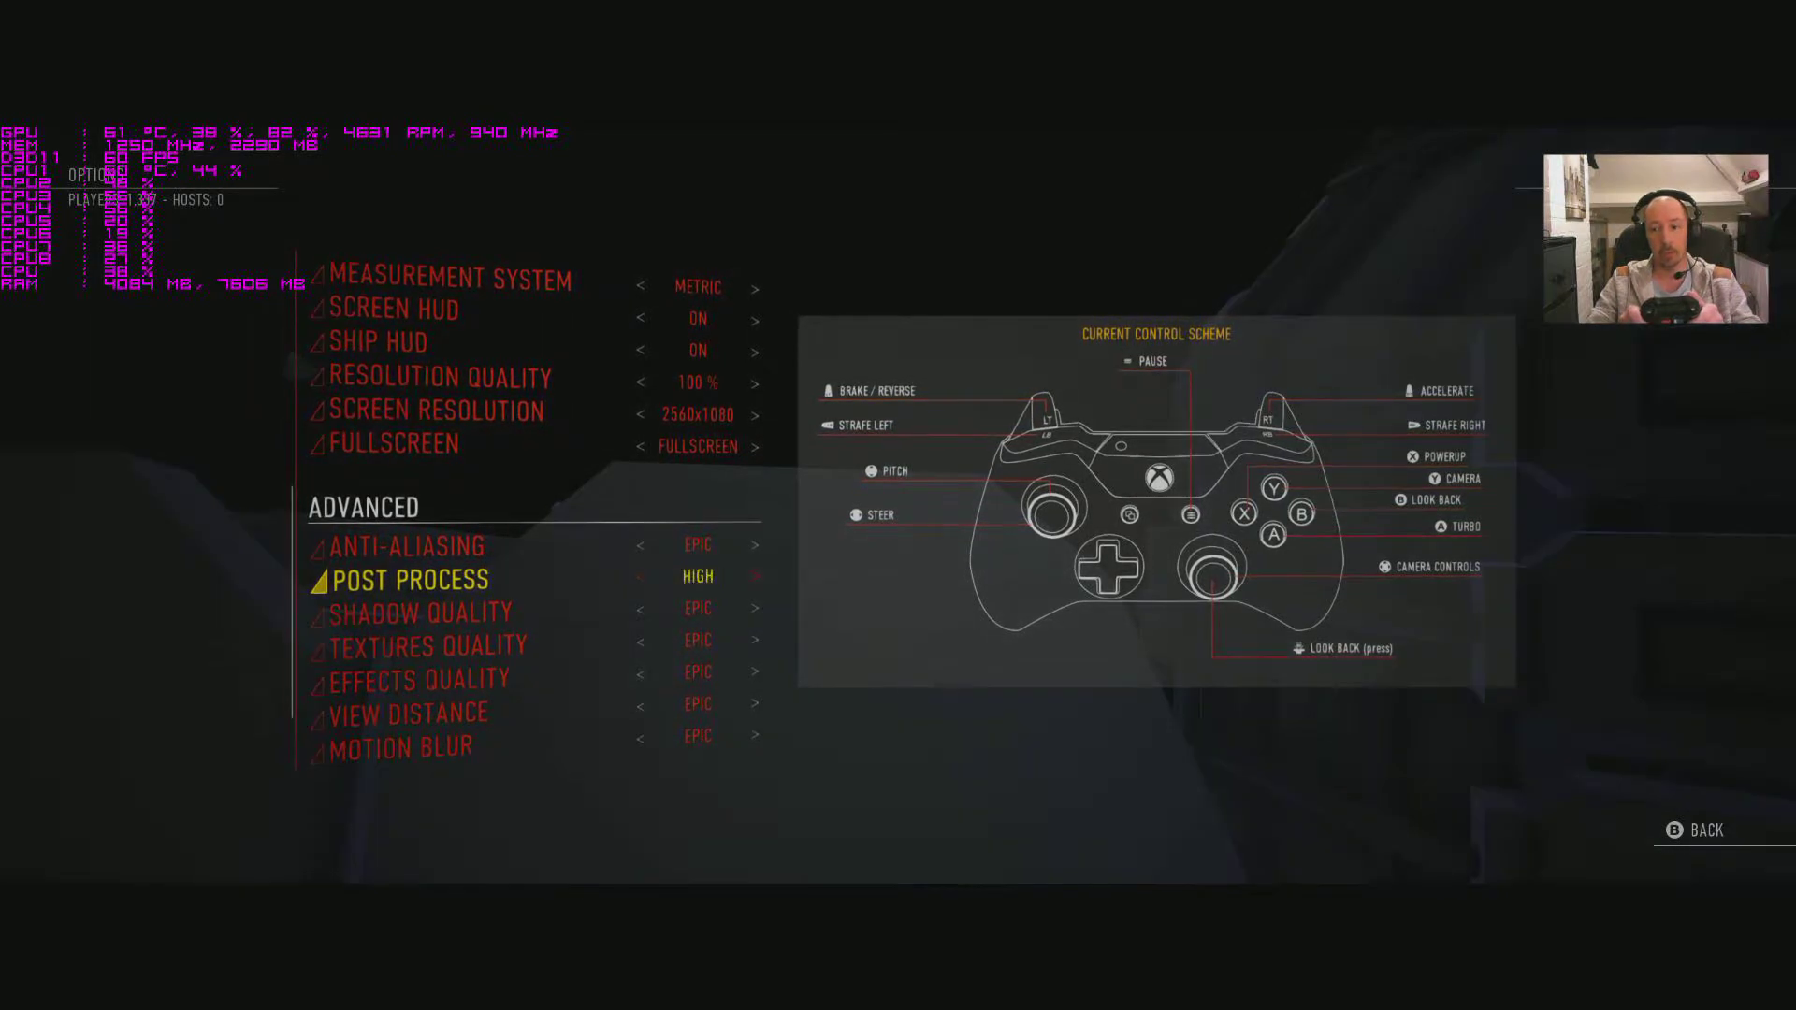
pyautogui.press('Left')
pyautogui.press('Right')
pyautogui.press('Right')
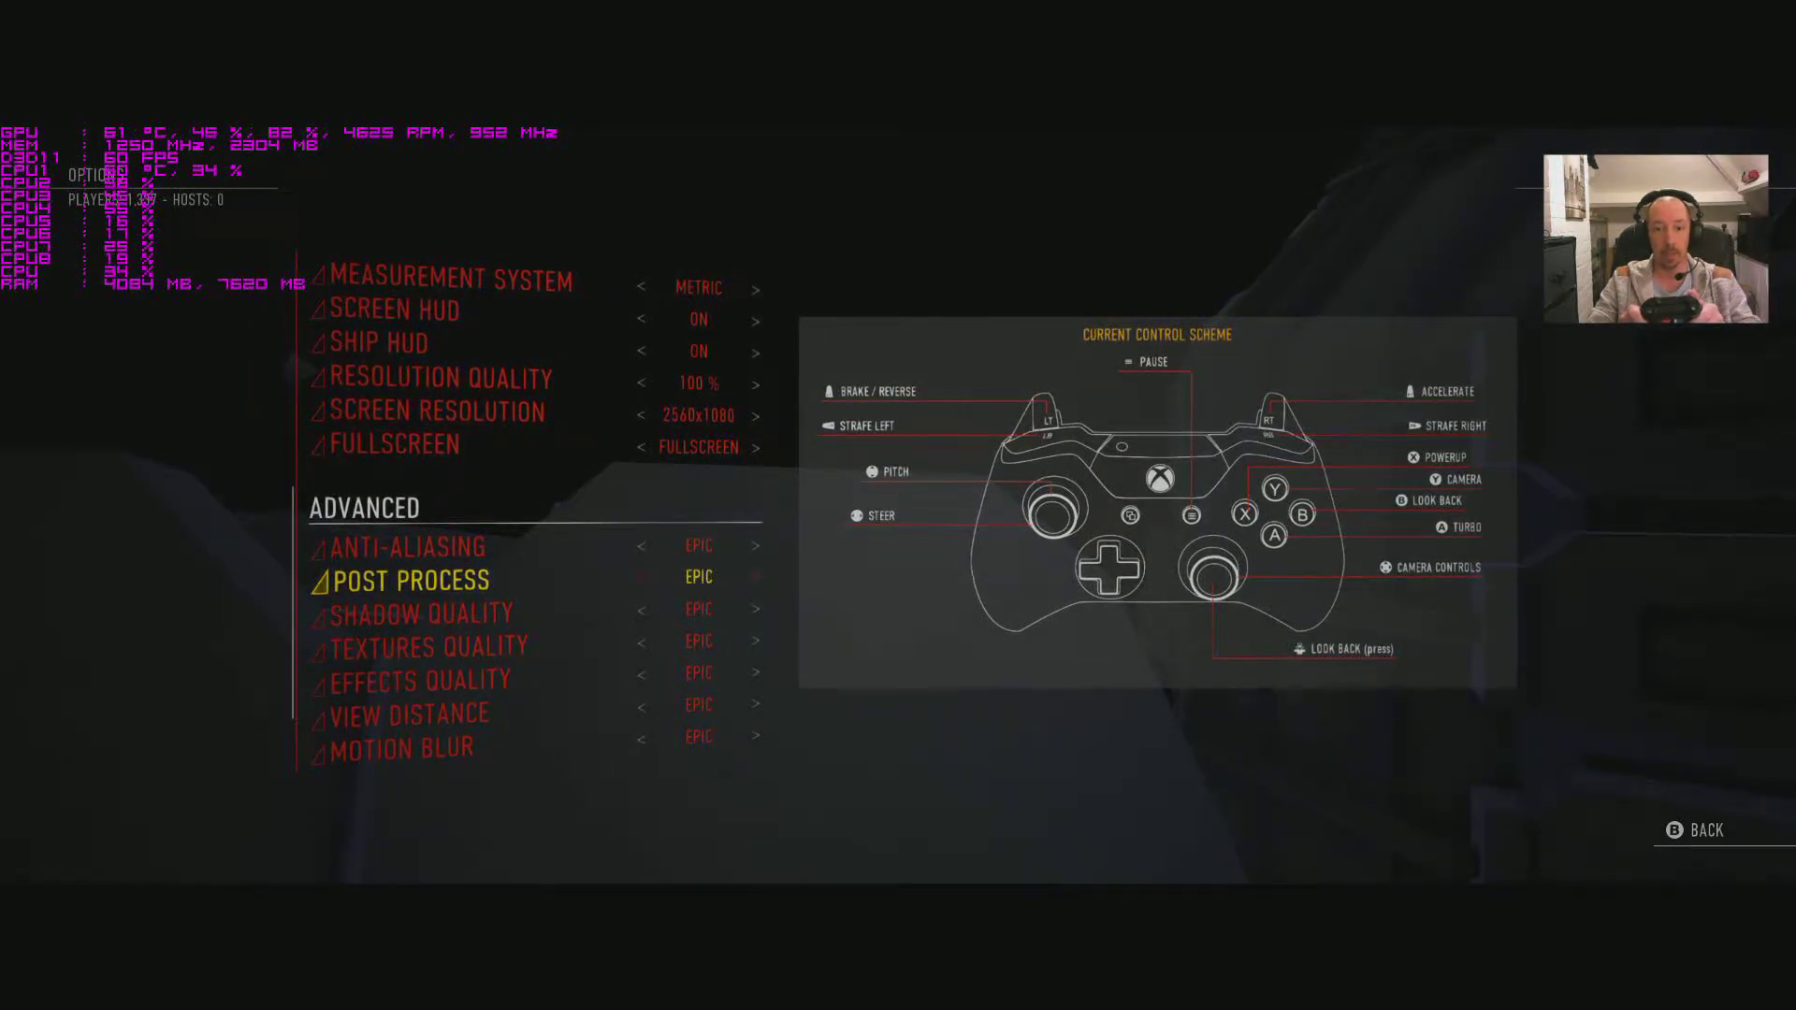